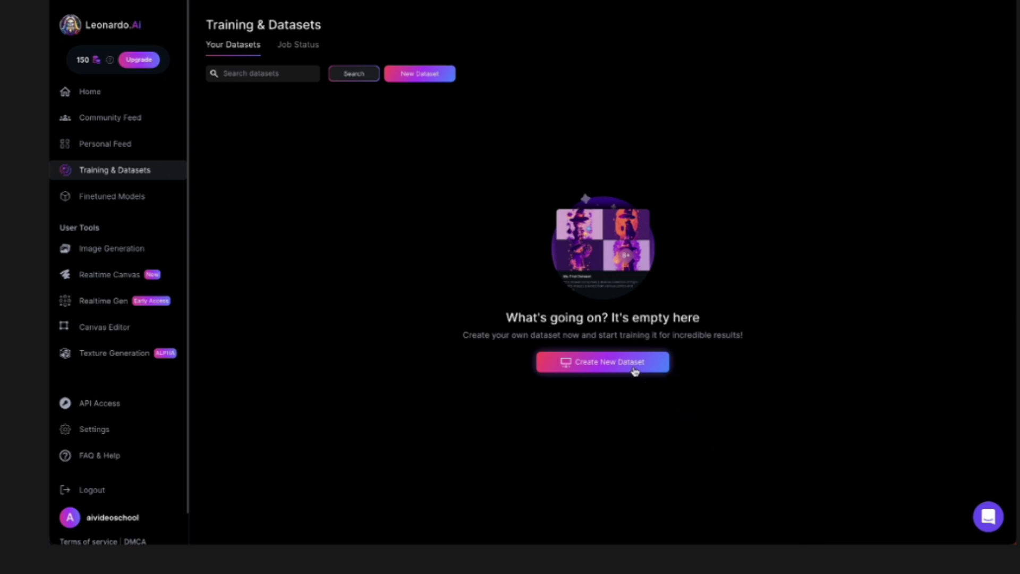
Create a dataset named 'Mike' and upload all 40 of his photos into it.
{"action": "left_click", "coordinate": [634, 371]}
{"action": "type", "text": "Mike"}
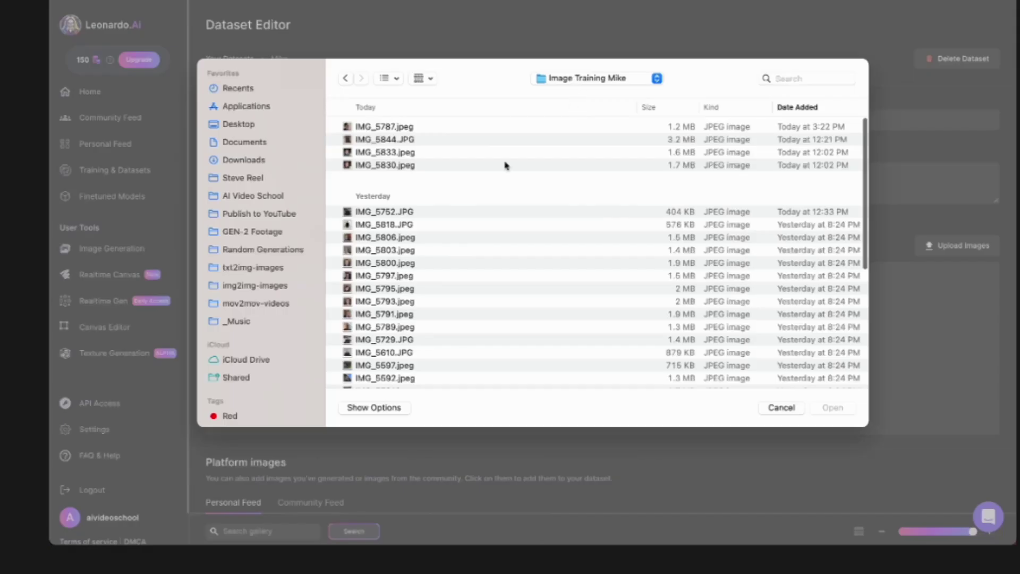
{"action": "key", "text": "super+a"}
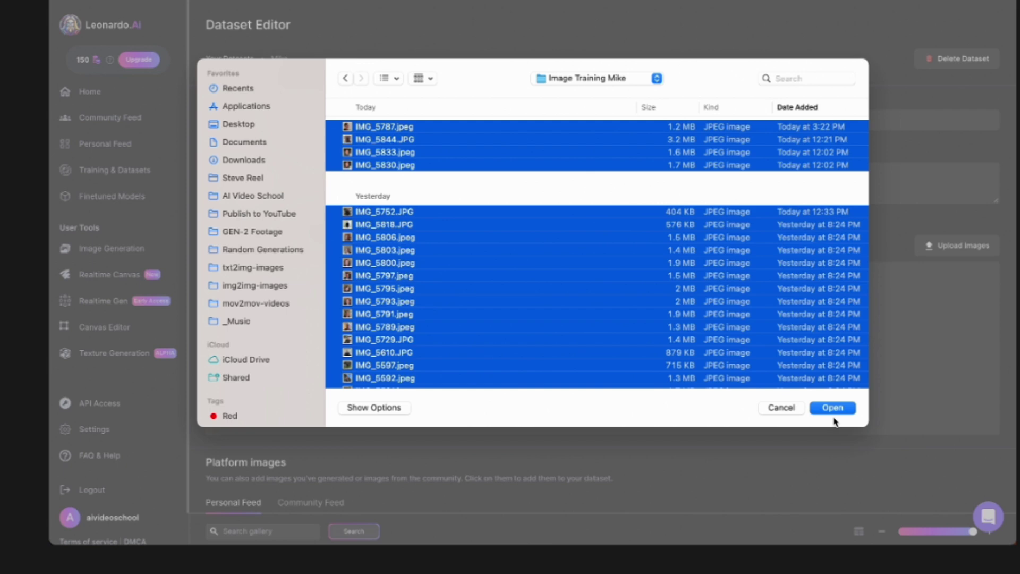
{"action": "left_click", "coordinate": [832, 409]}
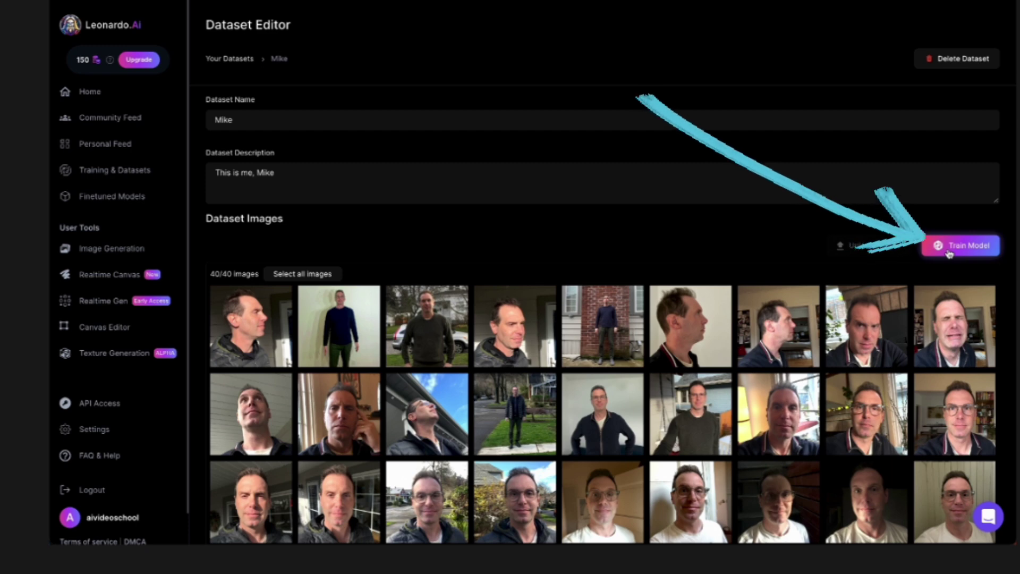
{"action": "left_click", "coordinate": [949, 247]}
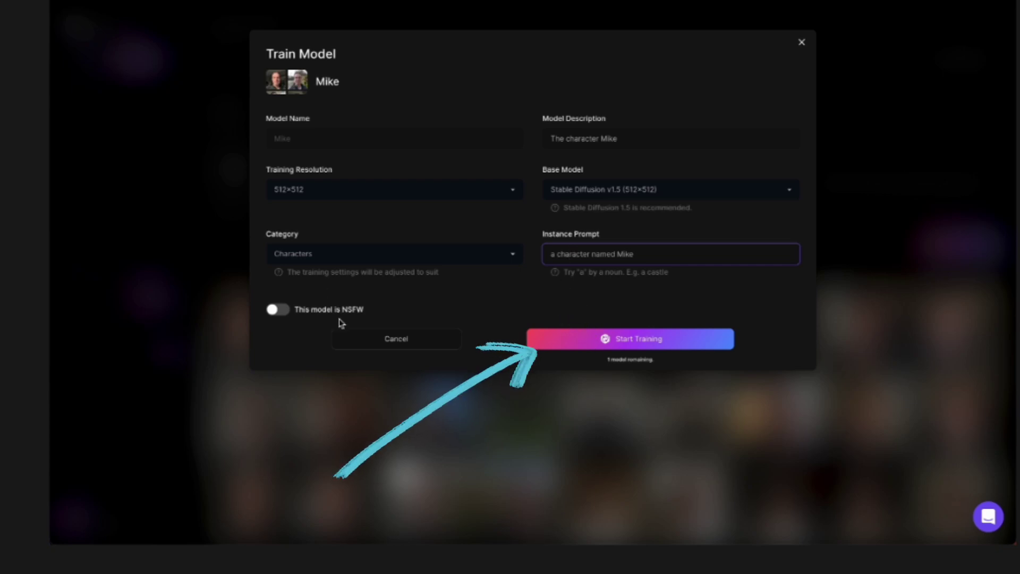
Start training the Characters model at 512×512 on Stable Diffusion v1.5.
{"action": "left_click", "coordinate": [651, 346]}
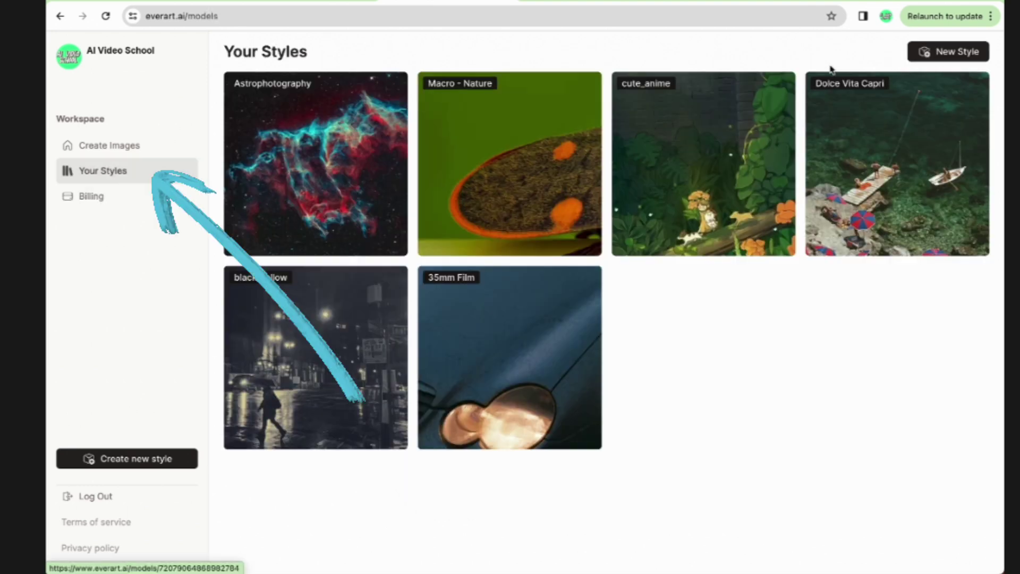
Start a new EverArt style named 'Mike2' and upload all the subject's photos.
{"action": "left_click", "coordinate": [926, 59]}
{"action": "left_click", "coordinate": [492, 119]}
{"action": "type", "text": "Mike2"}
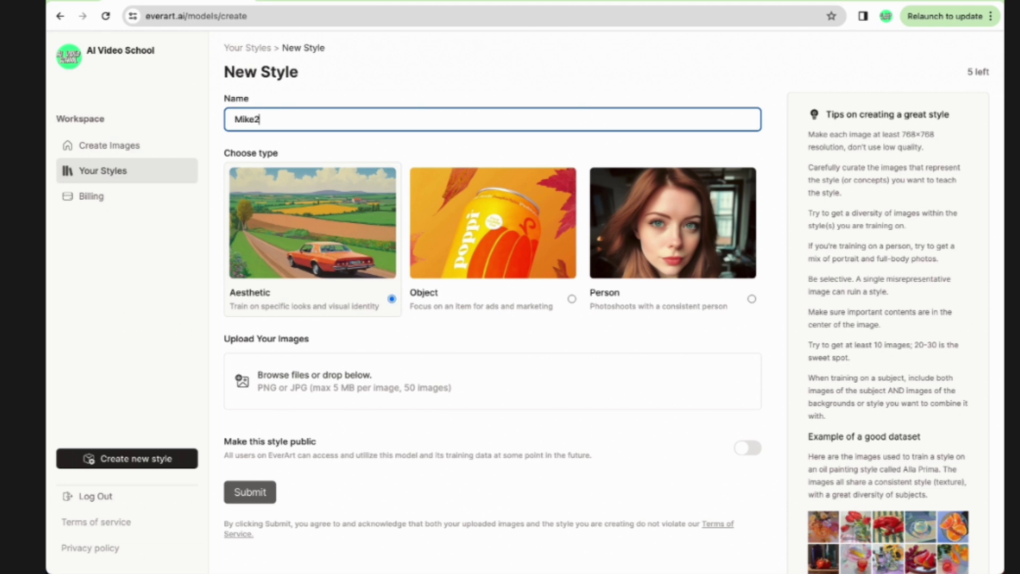
{"action": "left_click", "coordinate": [325, 387]}
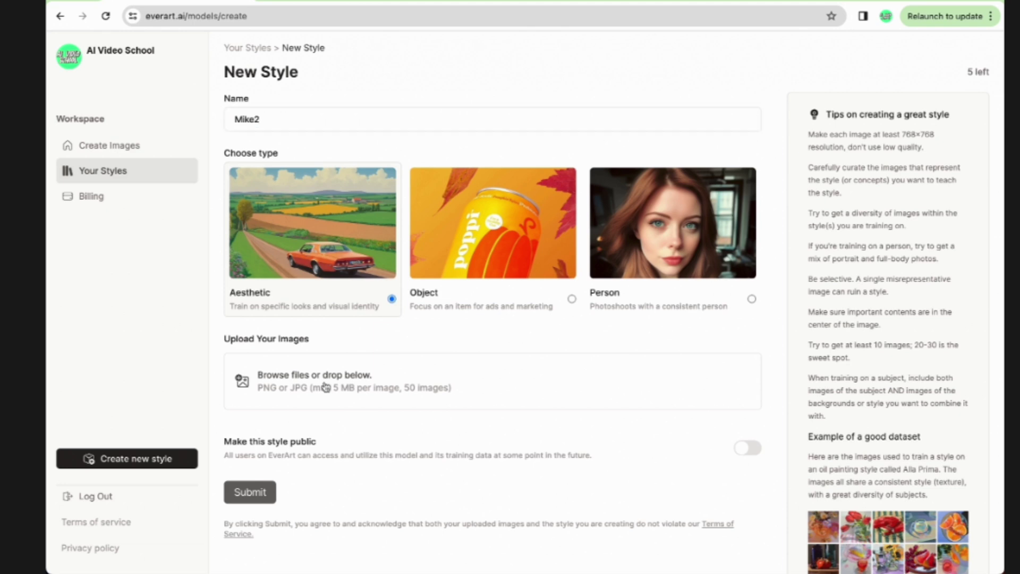
{"action": "key", "text": "super+a"}
{"action": "left_click", "coordinate": [807, 443]}
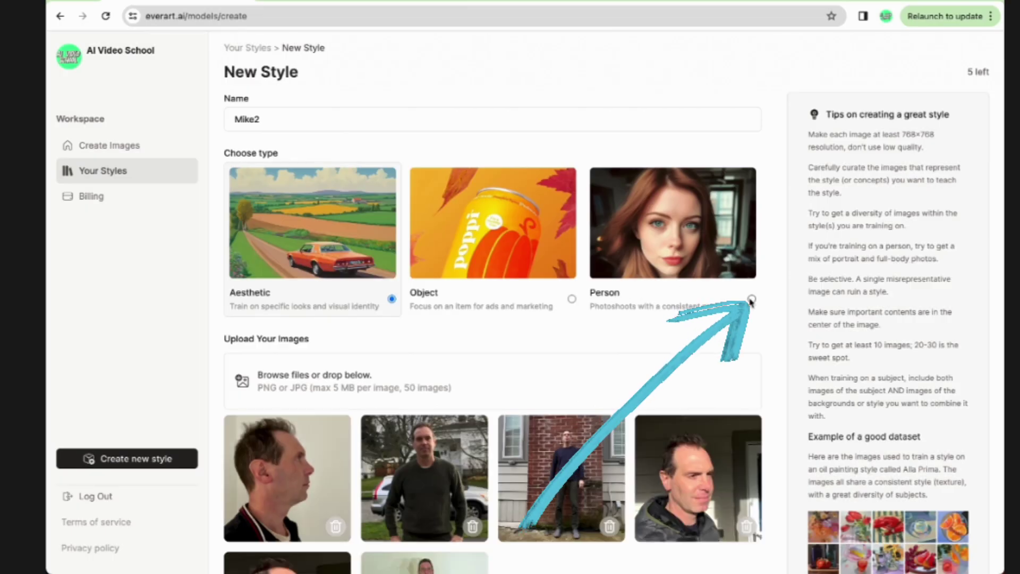
Set the style type to Person, keep it private, and submit it for training.
{"action": "left_click", "coordinate": [751, 300]}
{"action": "scroll", "coordinate": [265, 446], "scroll_direction": "down", "scroll_amount": 10}
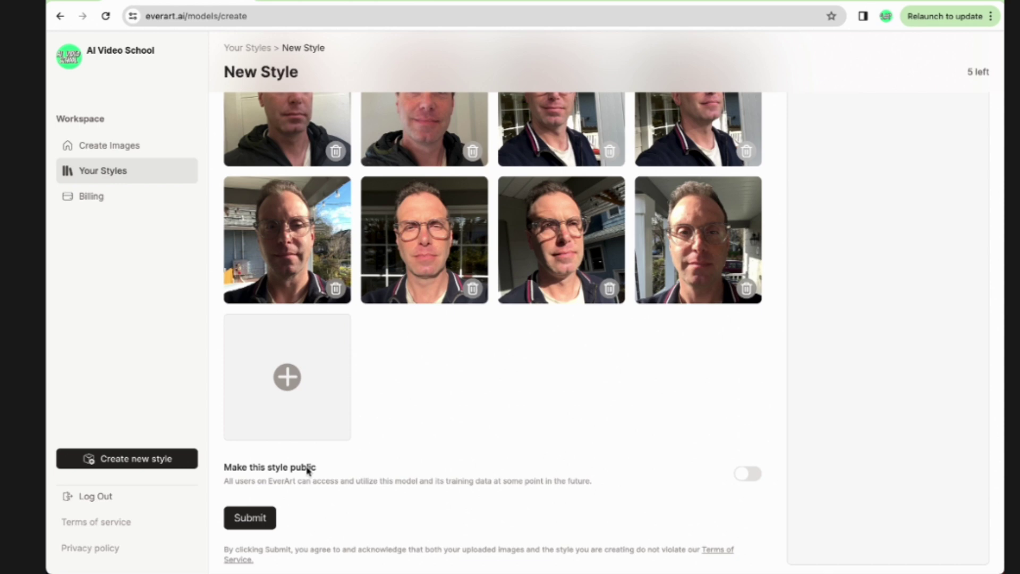
{"action": "left_click", "coordinate": [744, 474]}
{"action": "left_click", "coordinate": [744, 474]}
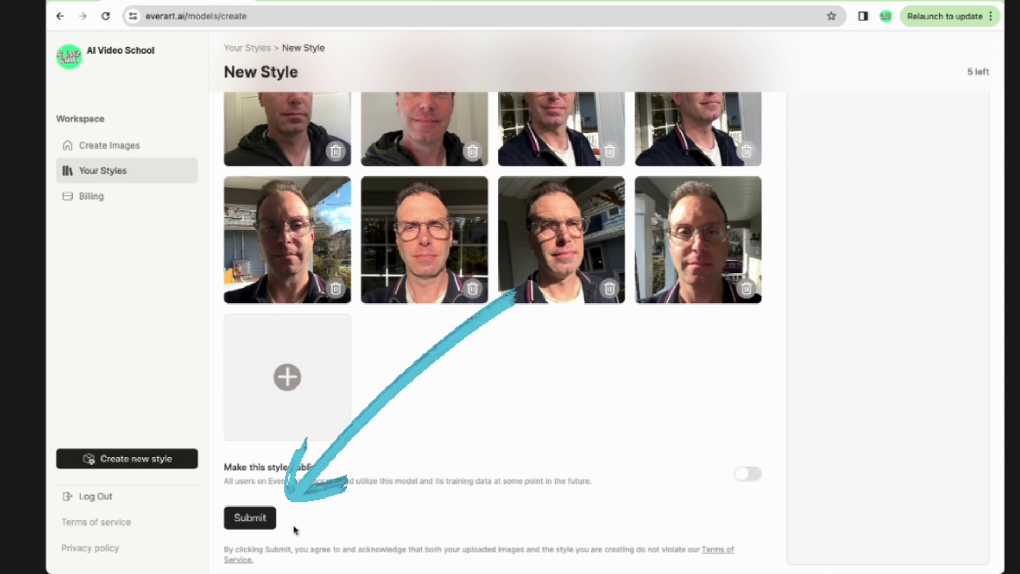
{"action": "left_click", "coordinate": [268, 523]}
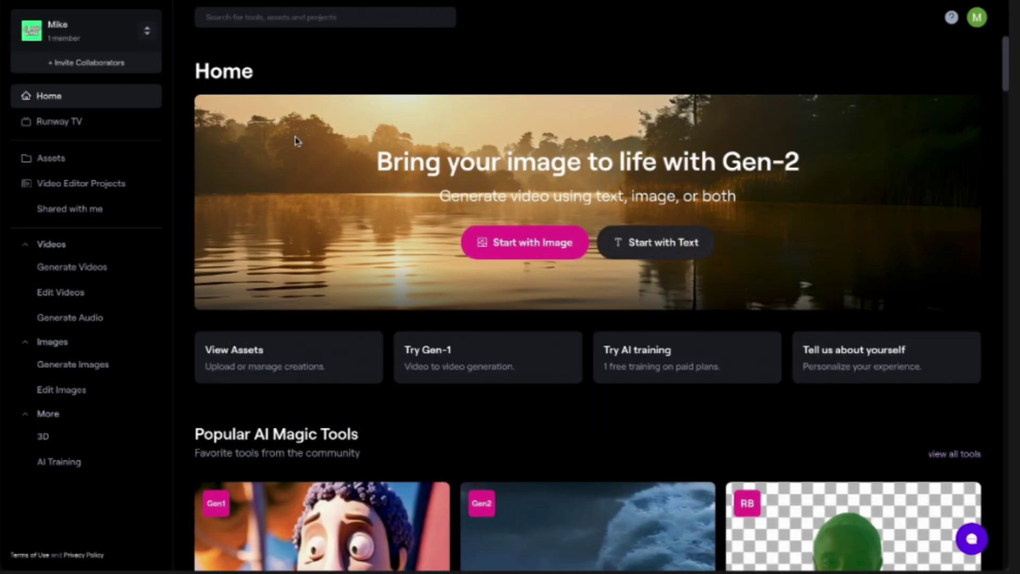
Go from the full tools list to Train your own Generator and choose Train a Character Generator.
{"action": "scroll", "coordinate": [297, 141], "scroll_direction": "down", "scroll_amount": 5}
{"action": "left_click", "coordinate": [945, 198]}
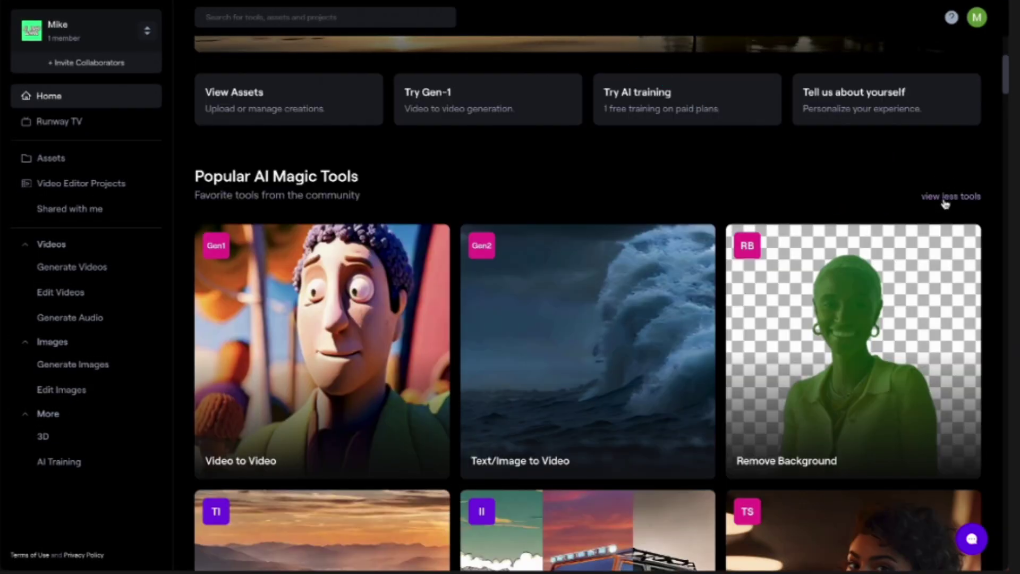
{"action": "scroll", "coordinate": [944, 203], "scroll_direction": "down", "scroll_amount": 10}
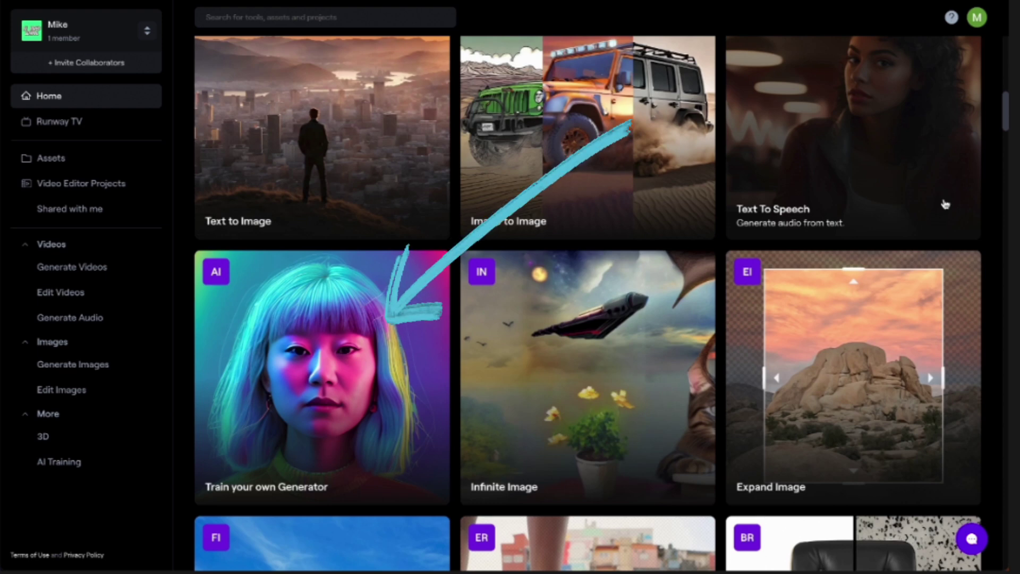
{"action": "left_click", "coordinate": [322, 378]}
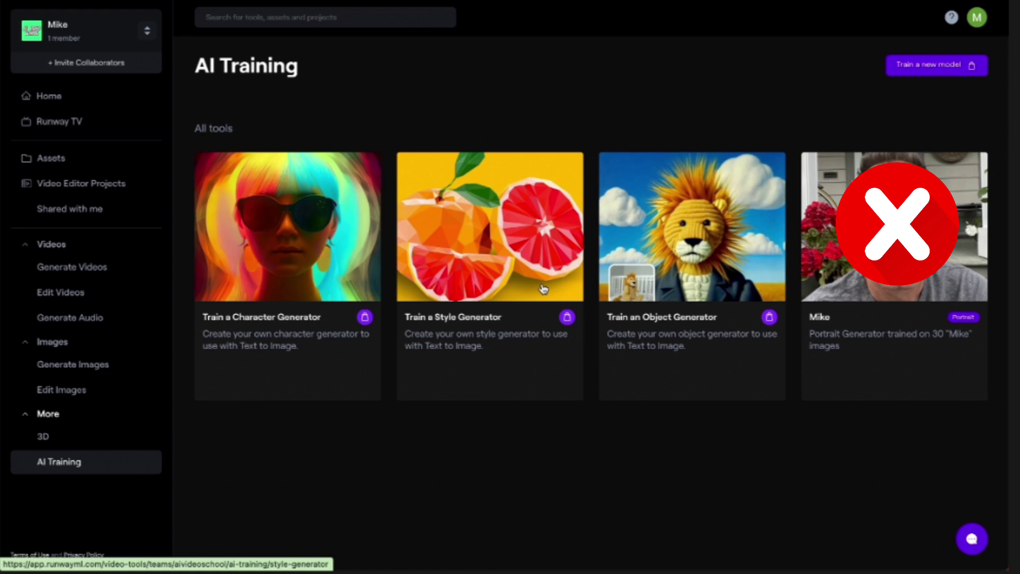
{"action": "left_click", "coordinate": [344, 249]}
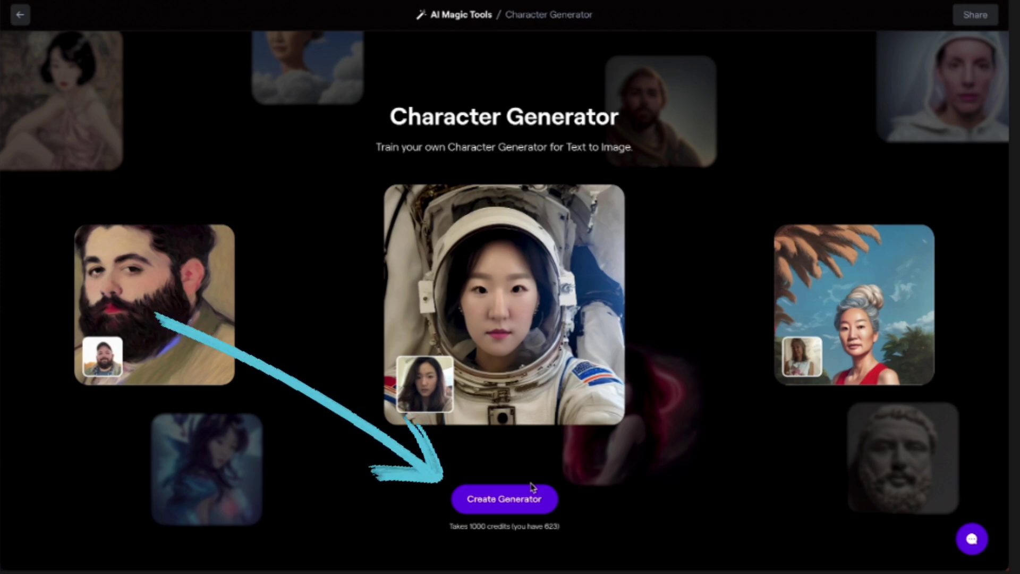
Create a character generator and upload the person's training photos.
{"action": "left_click", "coordinate": [529, 508]}
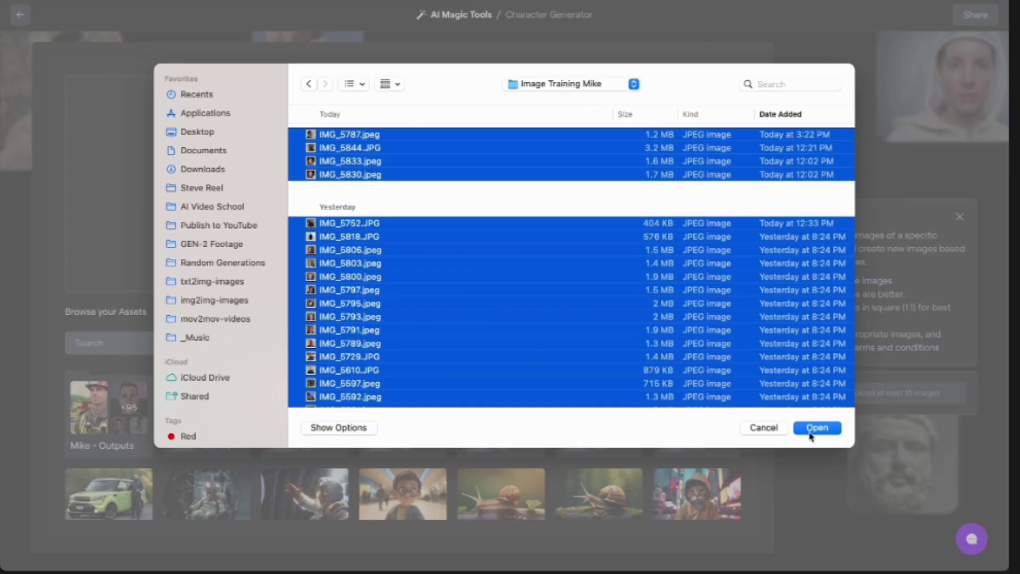
{"action": "left_click", "coordinate": [817, 425]}
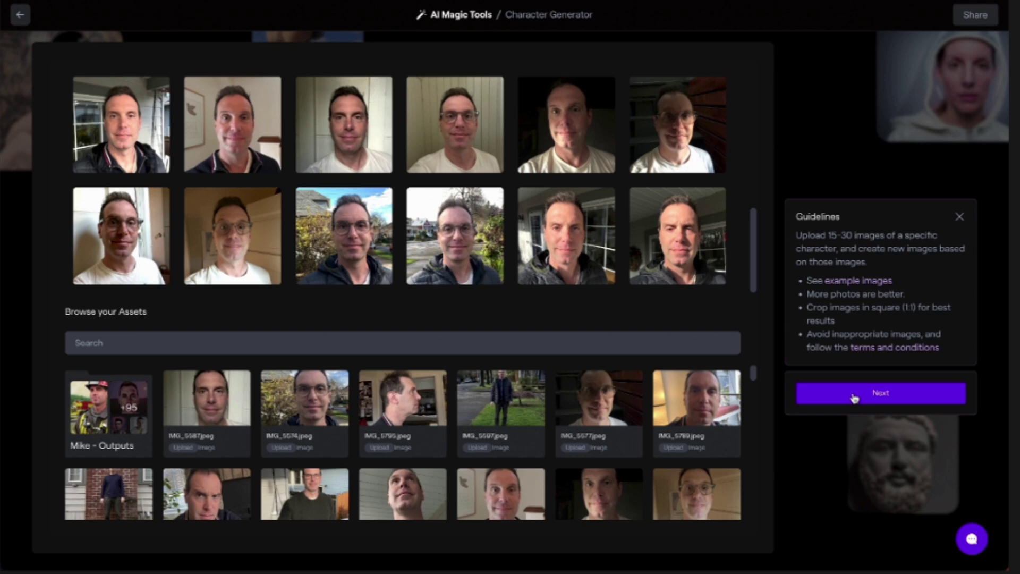
{"action": "left_click", "coordinate": [853, 398]}
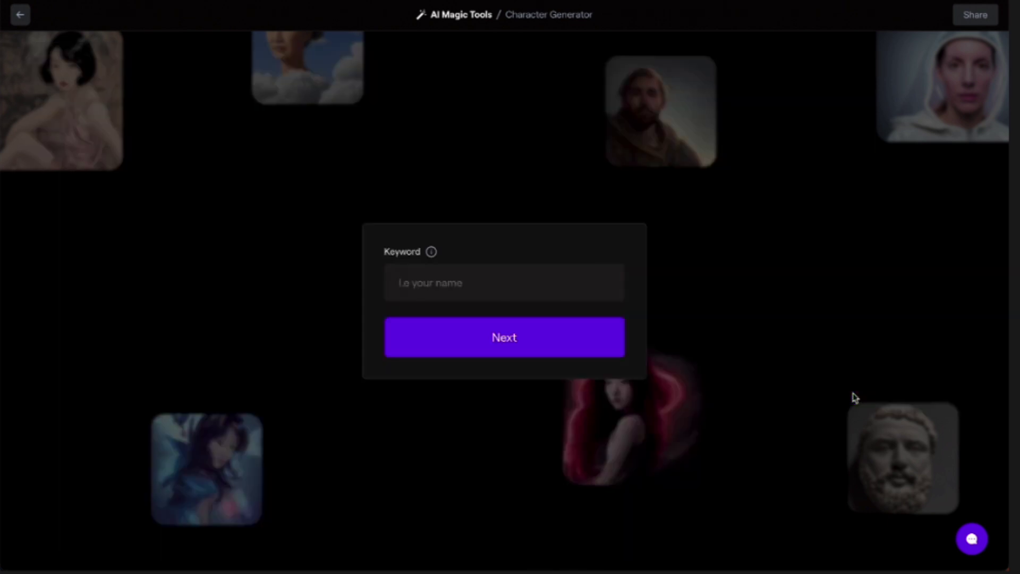
Set the character keyword to 'Mike', then compress the photos into a zip archive.
{"action": "left_click", "coordinate": [478, 282]}
{"action": "type", "text": "Mike"}
{"action": "left_click", "coordinate": [531, 342]}
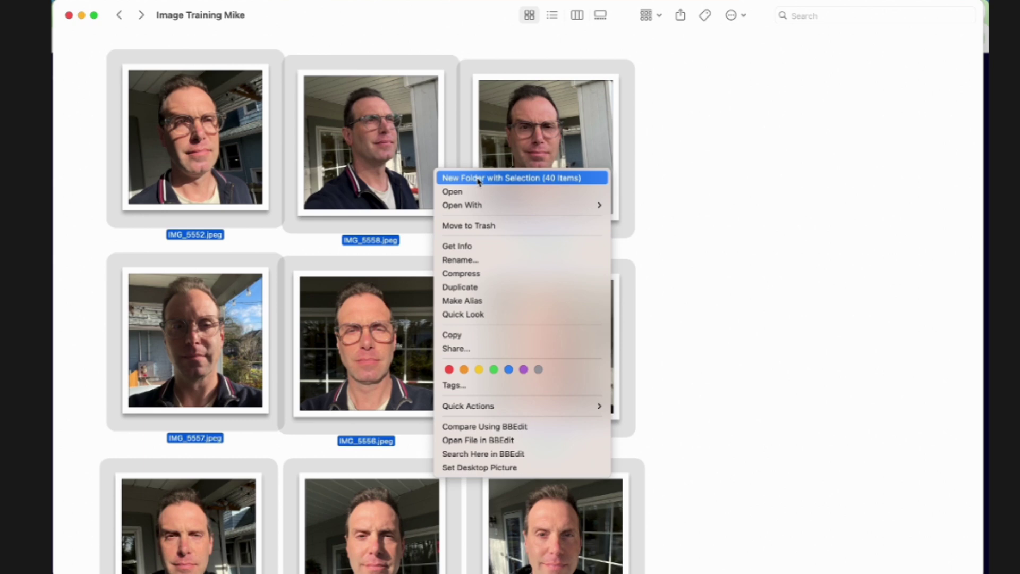
{"action": "left_click", "coordinate": [461, 273]}
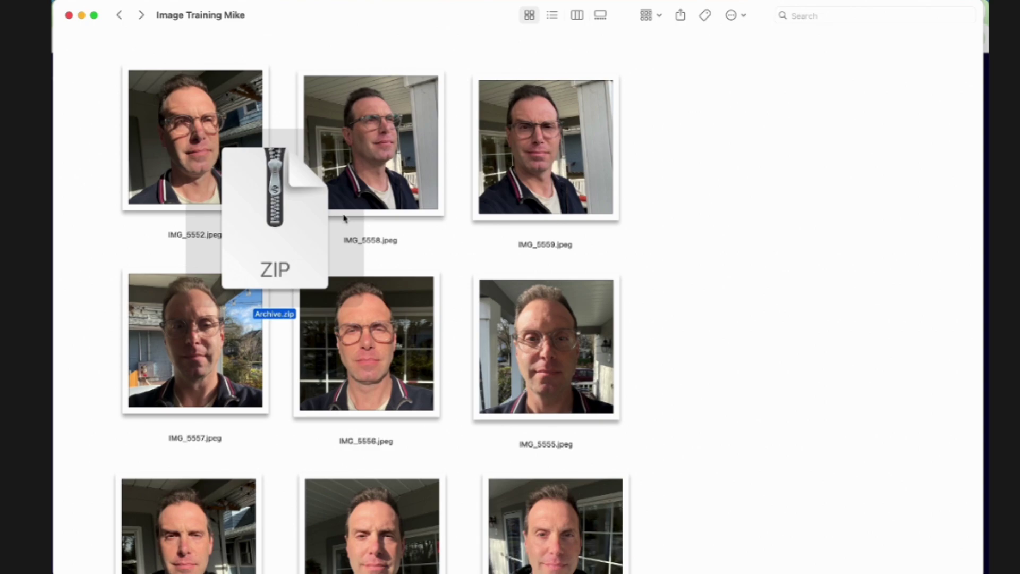
{"action": "key", "text": "Return"}
Name the archive mike-lora and send Fulljourney's /loracreatefromzip command with mike-lora.zip attached.
{"action": "type", "text": "mike-lora"}
{"action": "key", "text": "Return"}
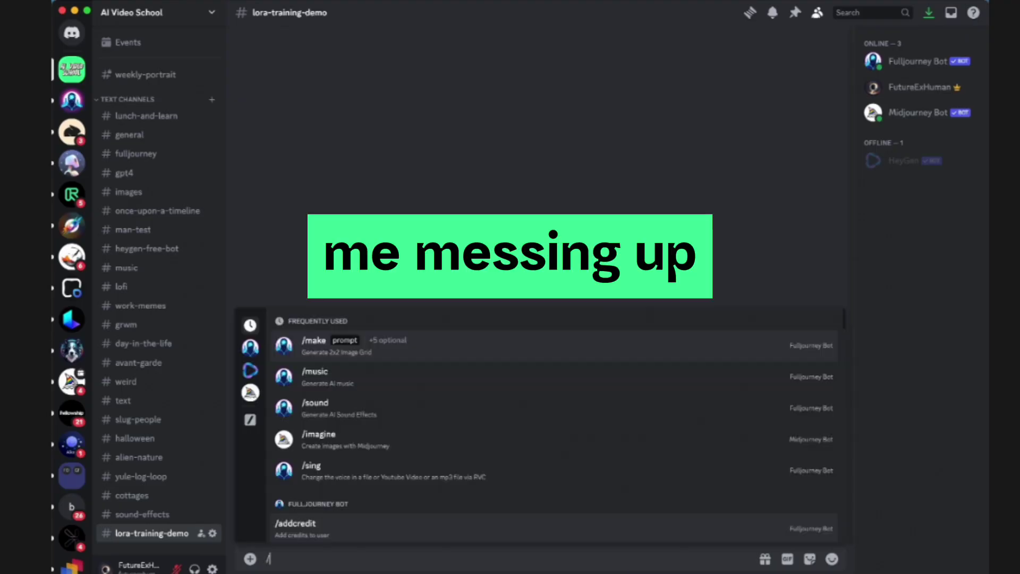
{"action": "type", "text": "lora"}
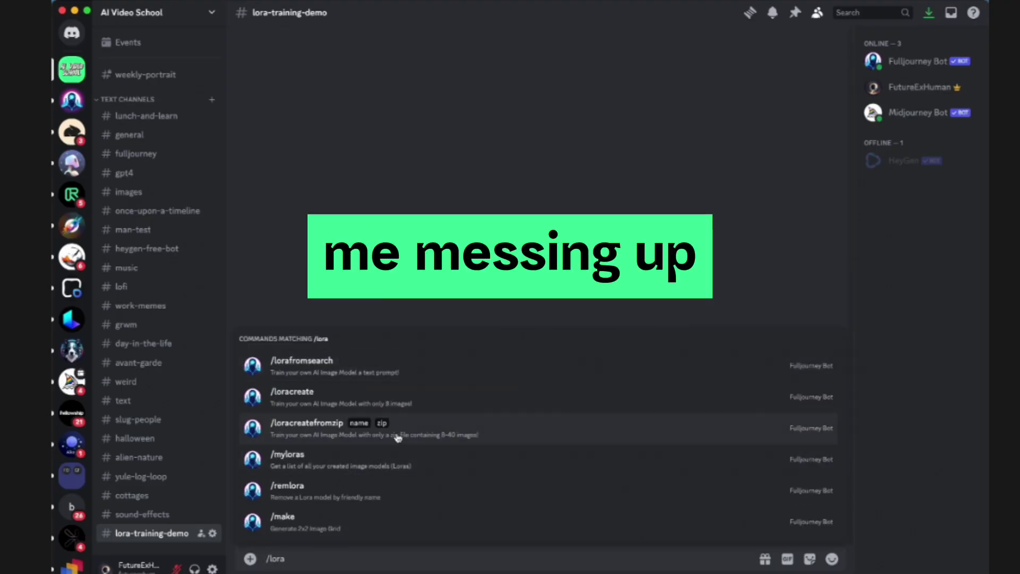
{"action": "left_click", "coordinate": [395, 435]}
{"action": "left_click", "coordinate": [319, 471]}
{"action": "left_click", "coordinate": [819, 413]}
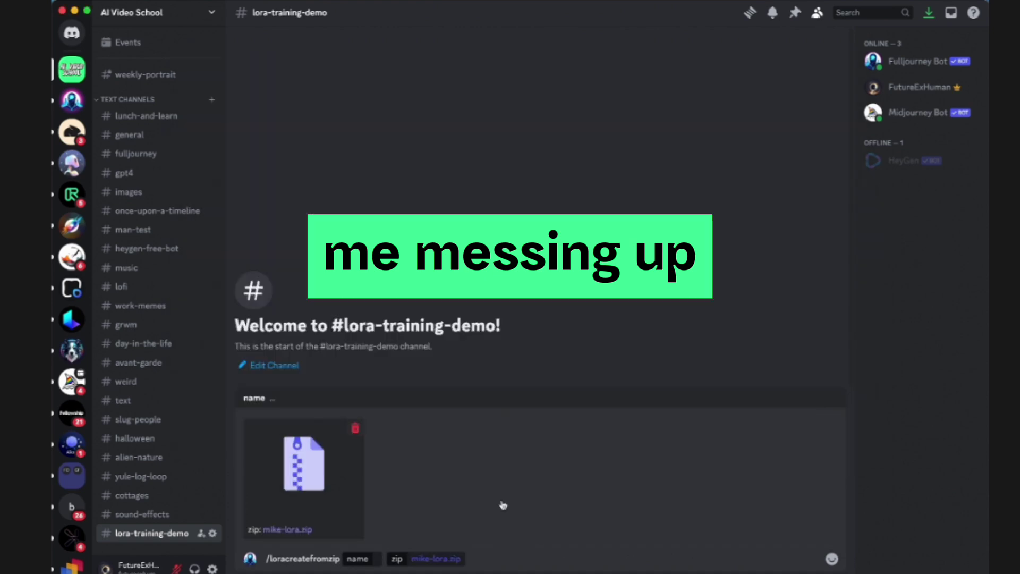
{"action": "key", "text": "Return"}
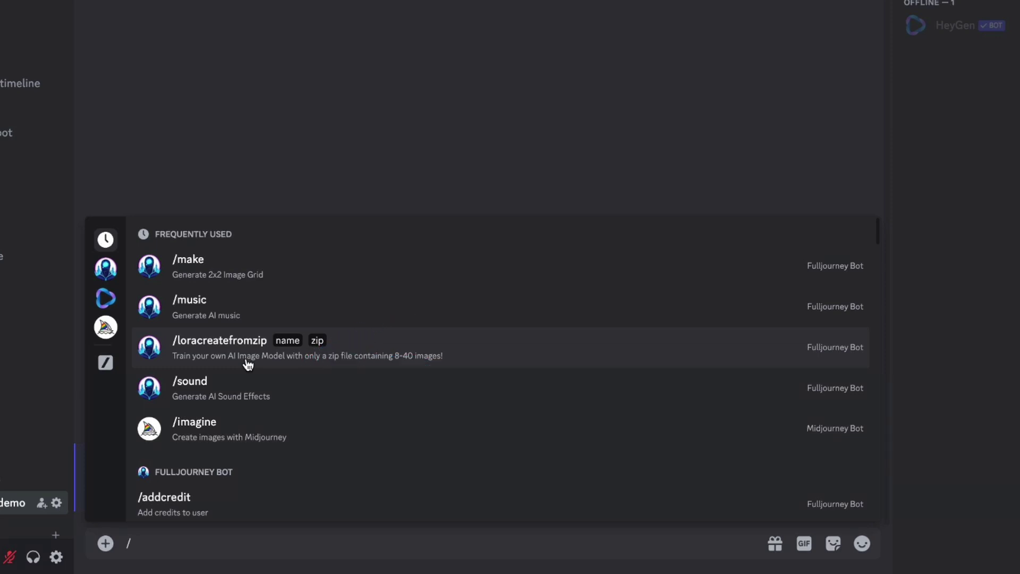
Send /loracreatefromzip with the name Mike2 and mike2-lora2.zip attached.
{"action": "left_click", "coordinate": [247, 362]}
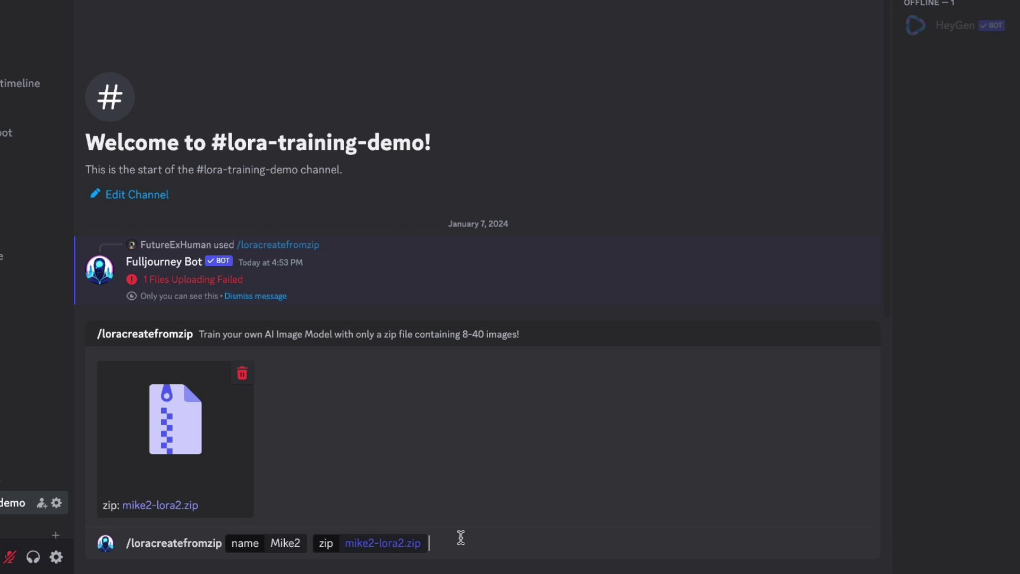
{"action": "key", "text": "Return"}
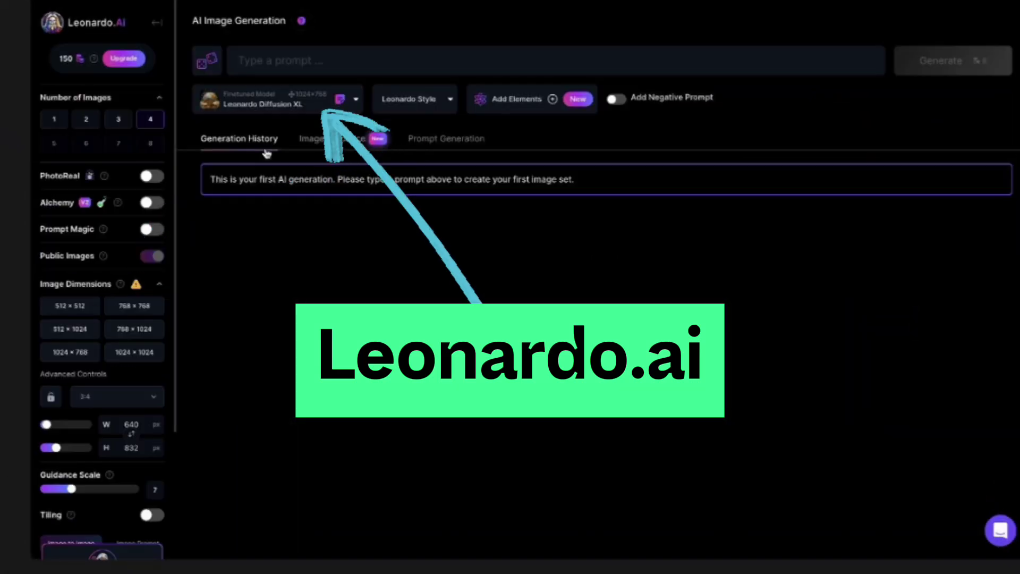
Pick the custom Mike model from Your Models and load it into the image generator.
{"action": "left_click", "coordinate": [350, 102]}
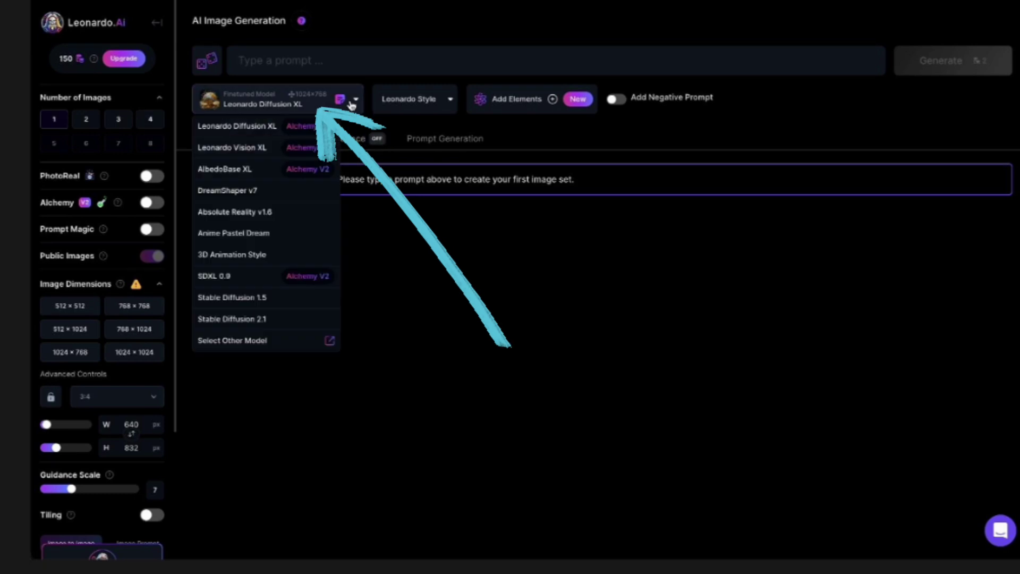
{"action": "left_click", "coordinate": [260, 343]}
{"action": "left_click", "coordinate": [342, 89]}
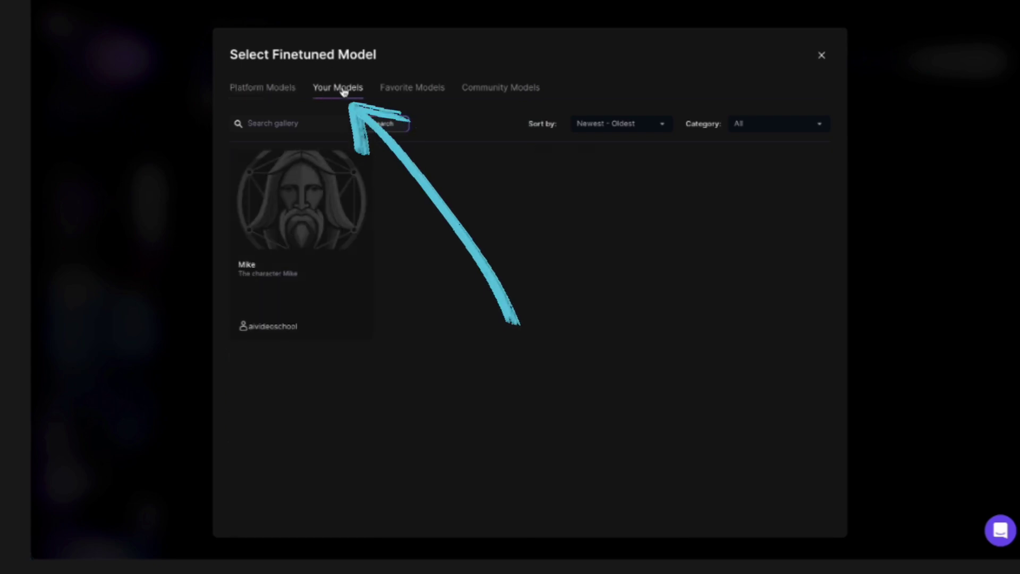
{"action": "mouse_move", "coordinate": [277, 215]}
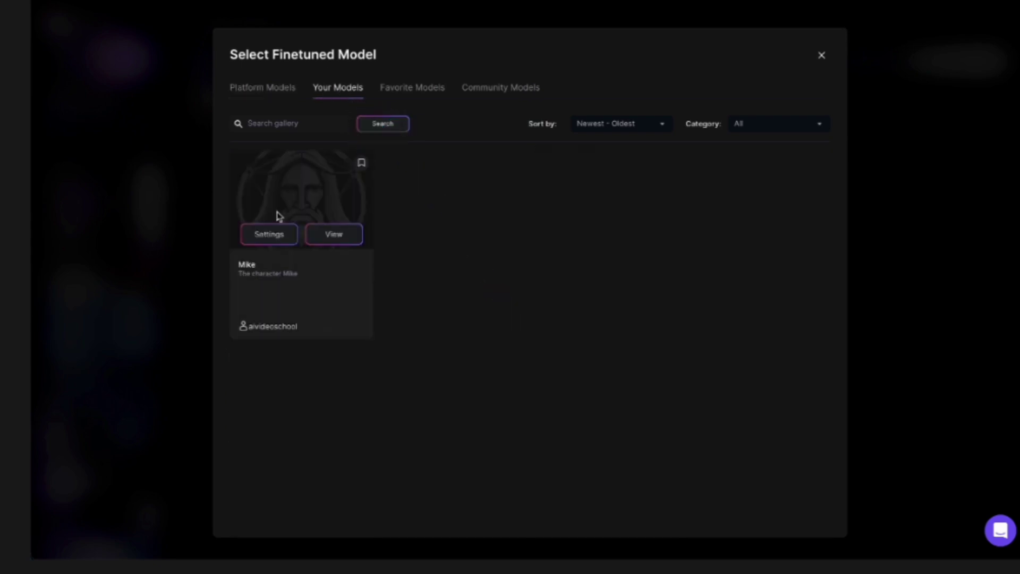
{"action": "left_click", "coordinate": [344, 240]}
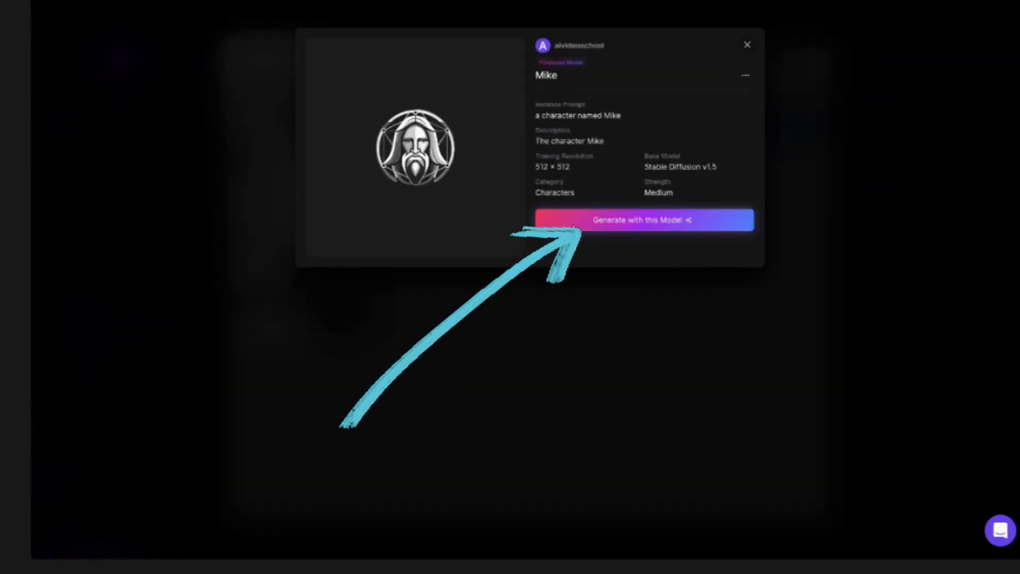
{"action": "left_click", "coordinate": [574, 227]}
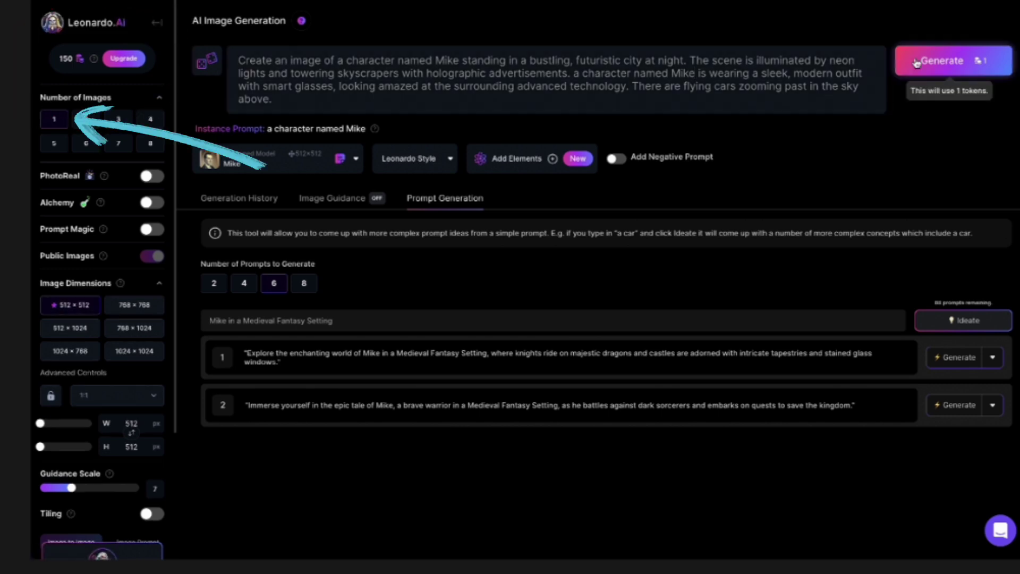
Generate the first city-street image of Mike with the Mike model.
{"action": "left_click", "coordinate": [917, 63]}
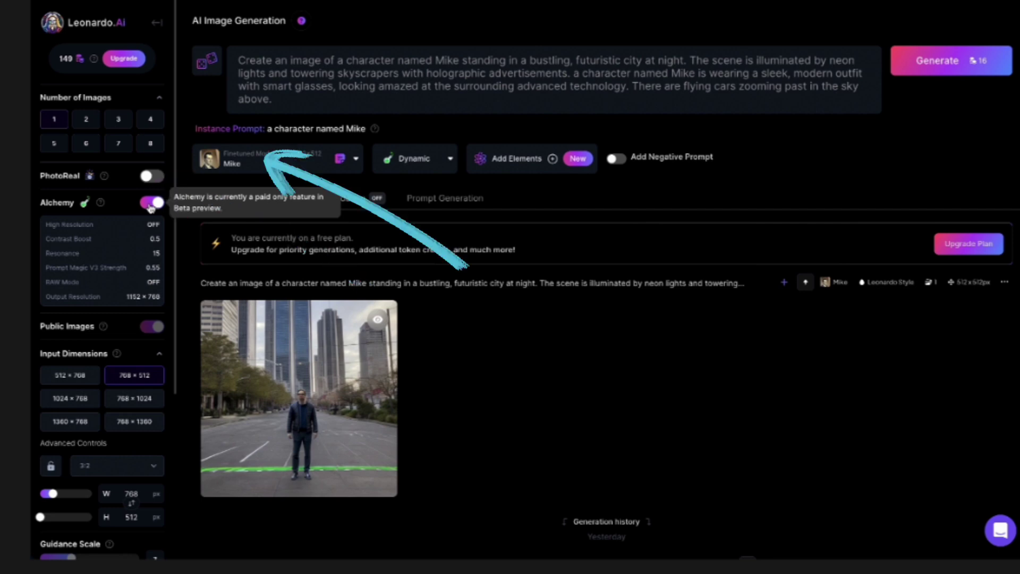
Switch the style preset to Raytraced and regenerate the Mike images.
{"action": "left_click", "coordinate": [415, 158]}
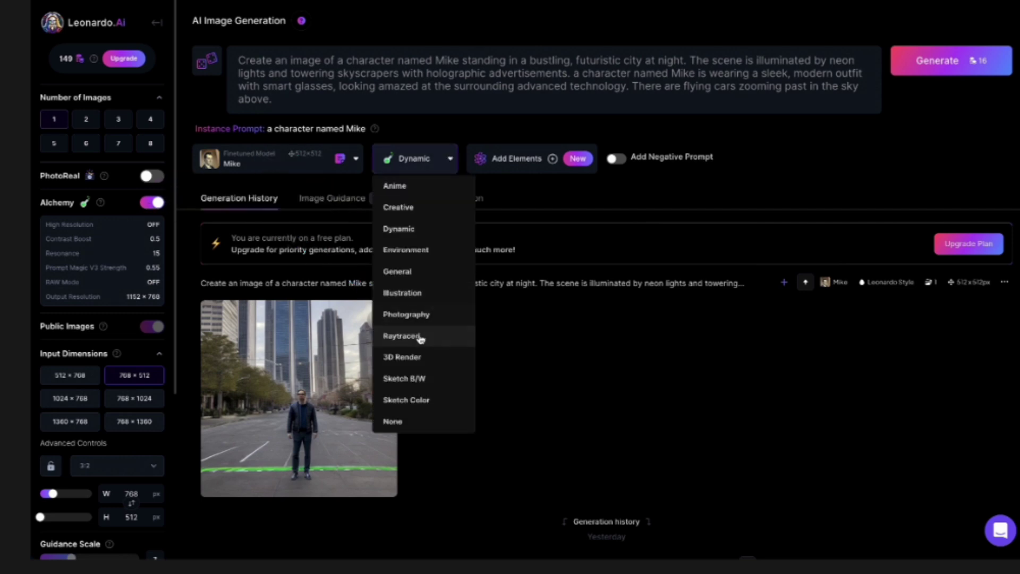
{"action": "left_click", "coordinate": [420, 336]}
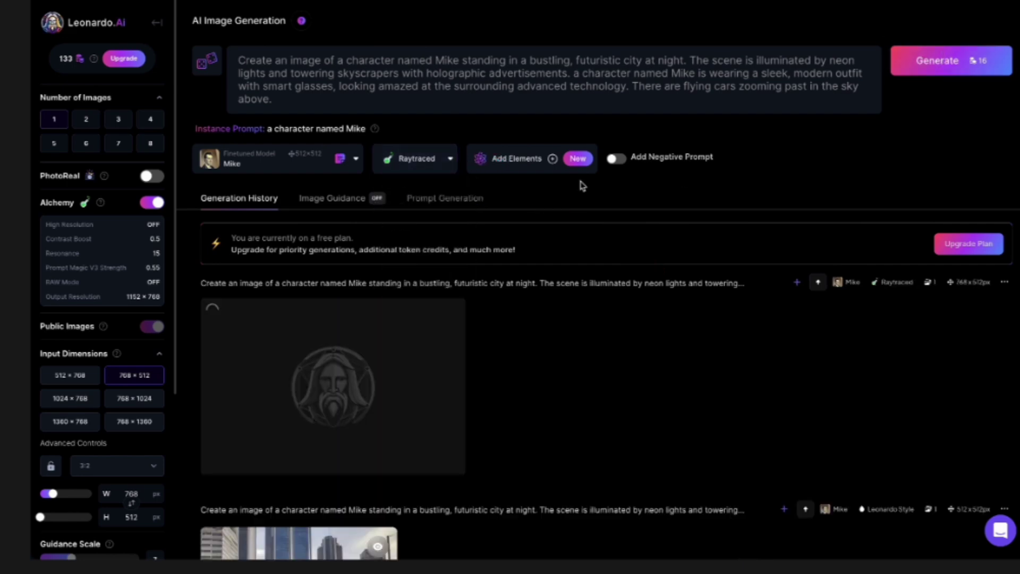
{"action": "scroll", "coordinate": [494, 216], "scroll_direction": "down", "scroll_amount": 4}
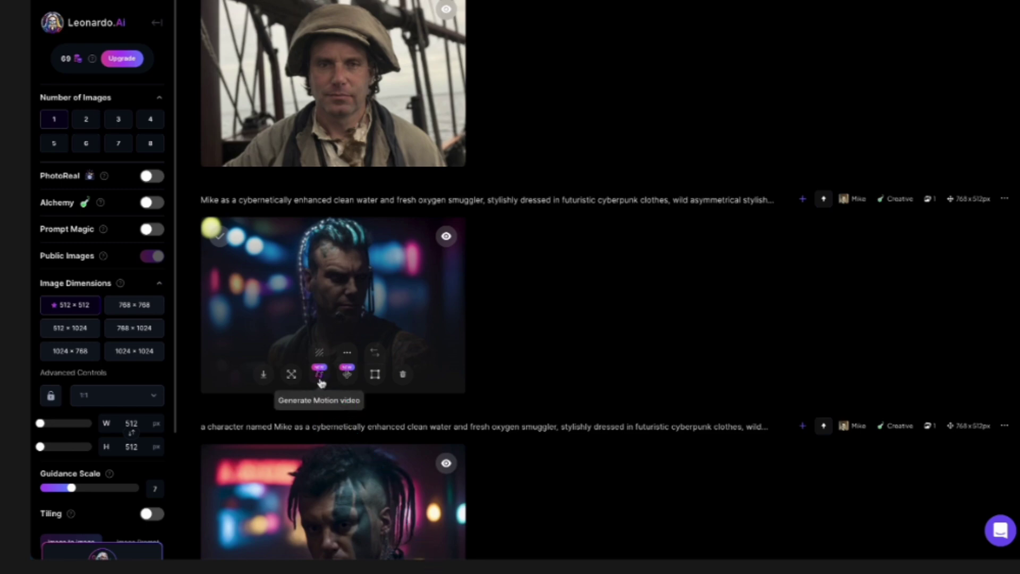
Generate a motion video from the cyberpunk Mike portrait at motion strength 7.
{"action": "left_click", "coordinate": [321, 380]}
{"action": "left_click_drag", "start_coordinate": [594, 229], "coordinate": [626, 229]}
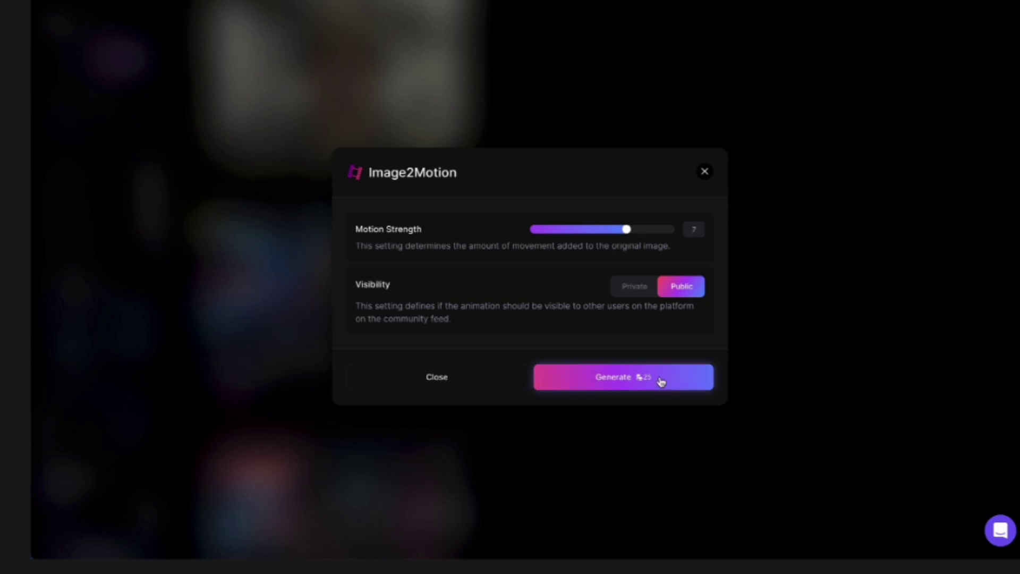
{"action": "left_click", "coordinate": [661, 382]}
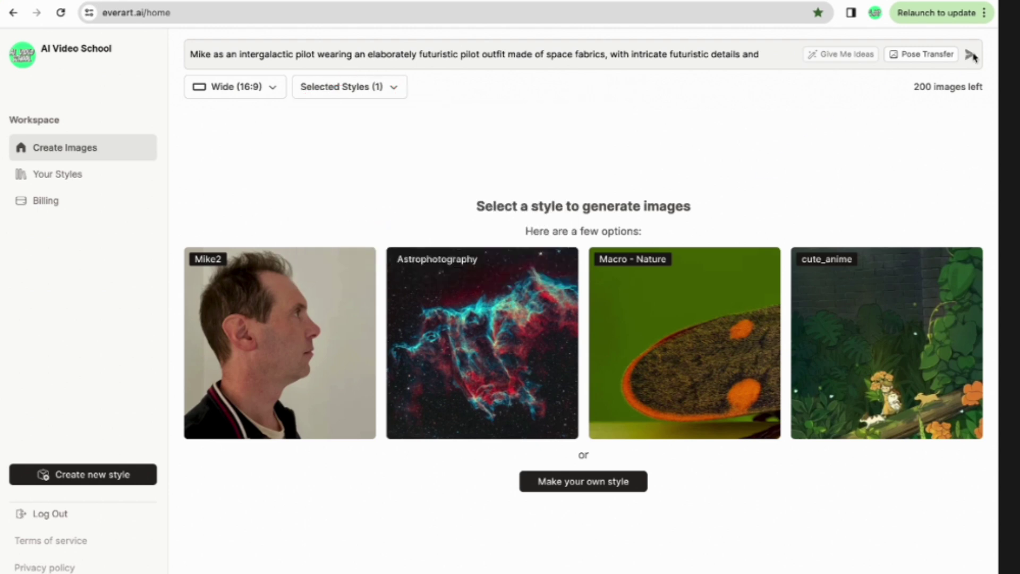
Send the intergalactic pilot prompt to generate Mike2-style images of Mike.
{"action": "left_click", "coordinate": [970, 54]}
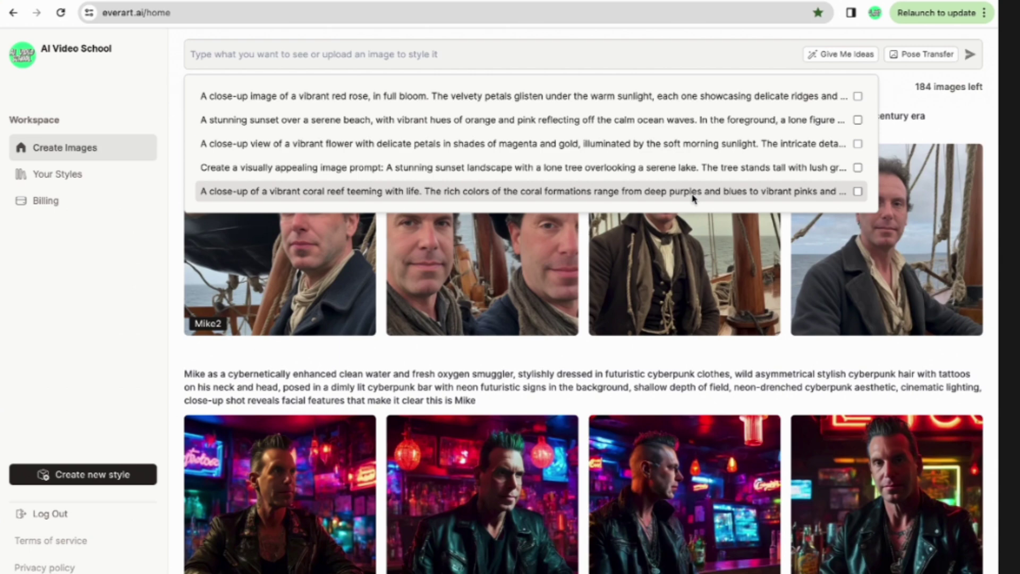
Generate images from the coral reef suggestion, reworded to start with 'Mike swimming in'.
{"action": "left_click", "coordinate": [692, 191]}
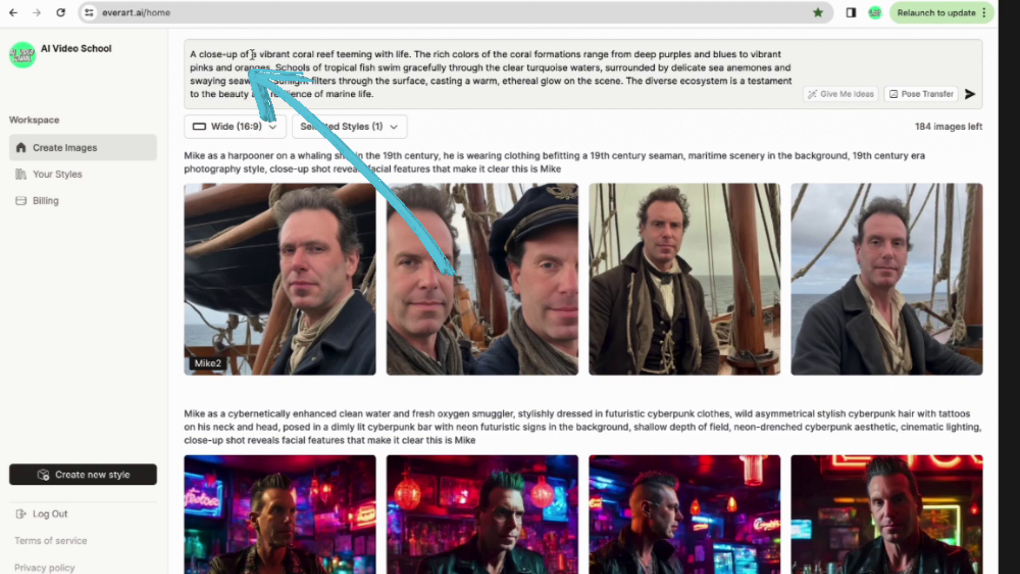
{"action": "left_click_drag", "start_coordinate": [254, 53], "coordinate": [167, 50]}
{"action": "type", "text": "Mike swimming in"}
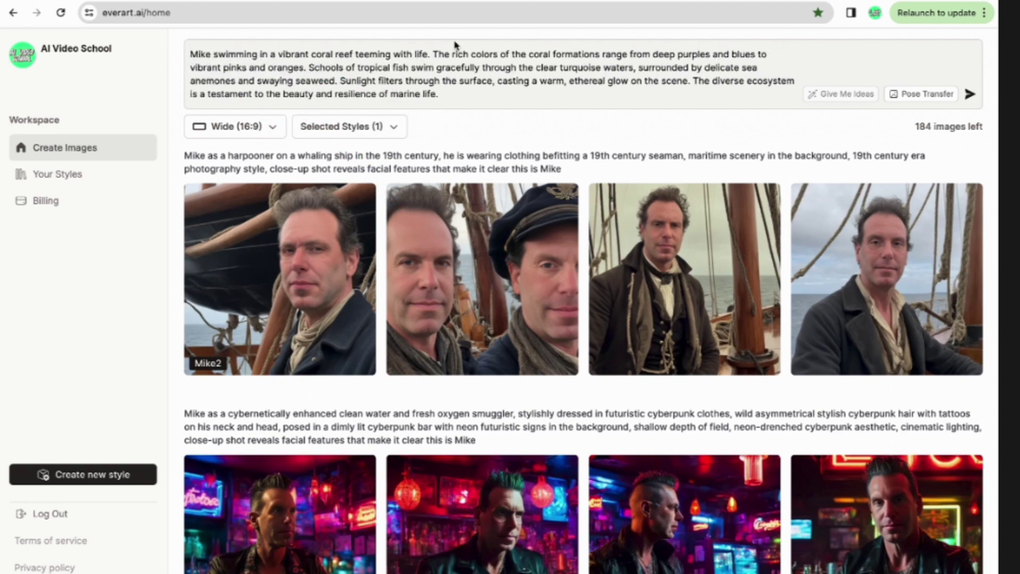
{"action": "key", "text": "Return"}
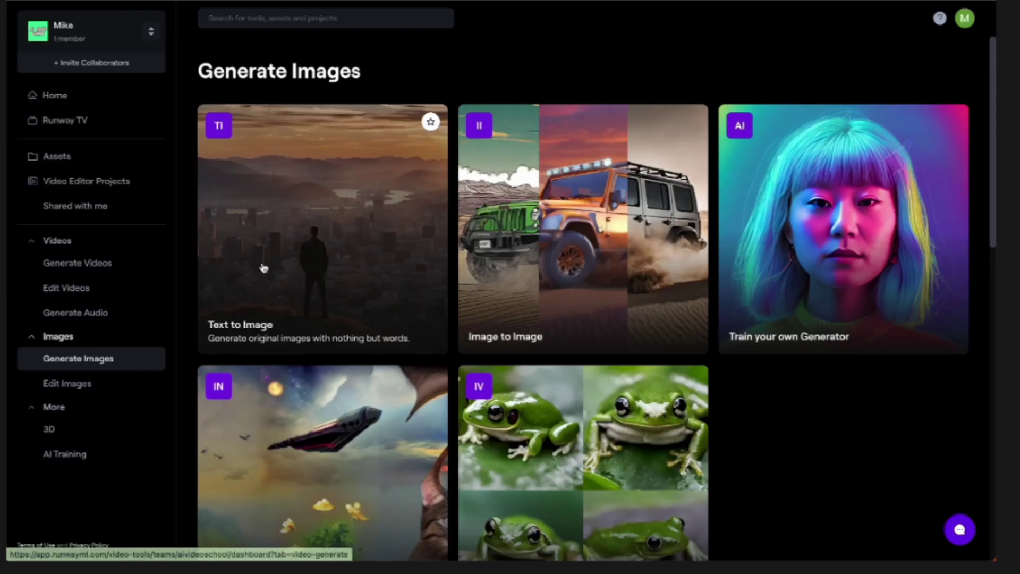
Set Text to Image to 2K resolution, style None and one output per run.
{"action": "left_click", "coordinate": [264, 267]}
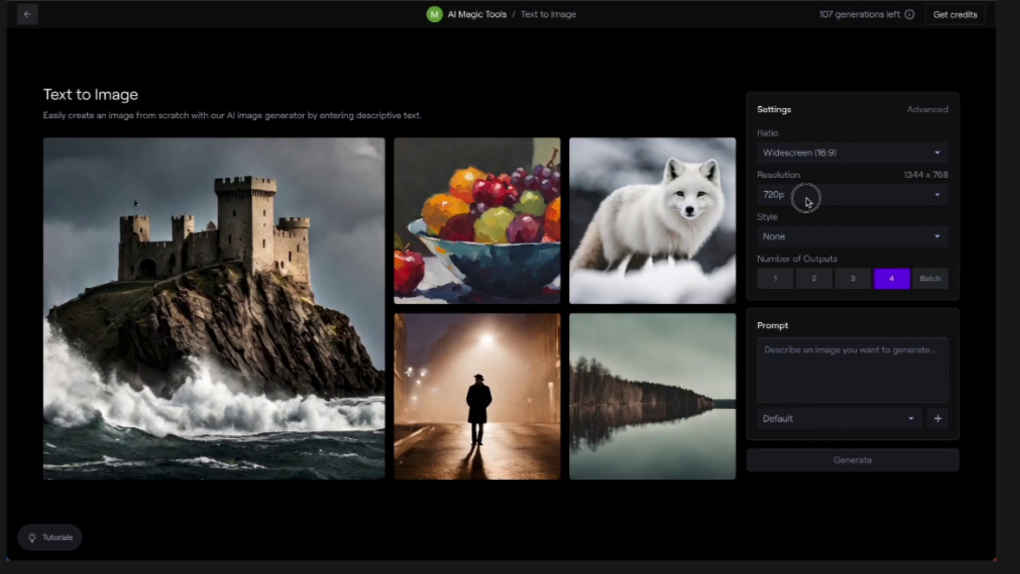
{"action": "left_click", "coordinate": [806, 200]}
{"action": "left_click", "coordinate": [803, 218]}
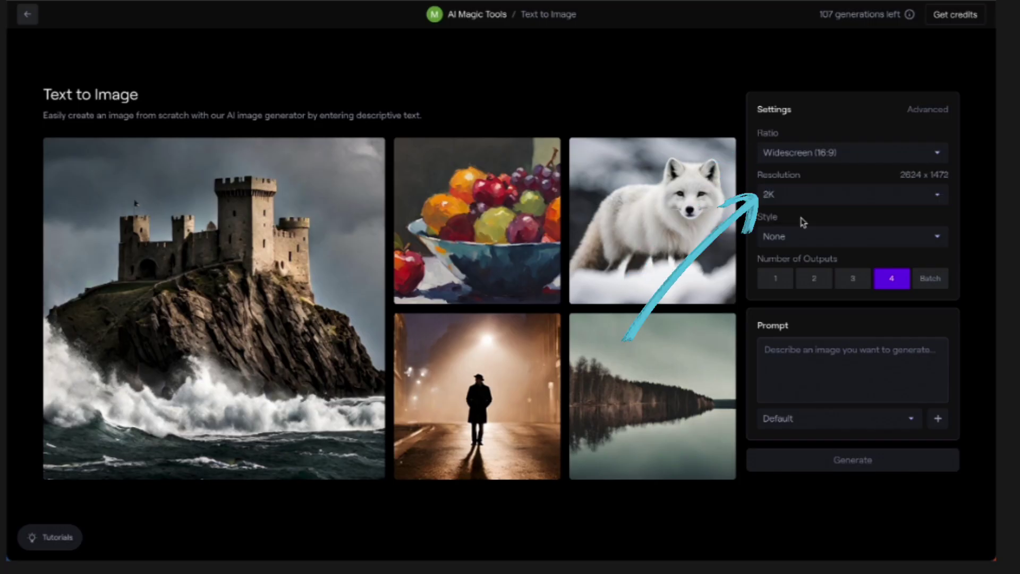
{"action": "left_click", "coordinate": [801, 236]}
{"action": "left_click", "coordinate": [799, 236]}
{"action": "left_click", "coordinate": [775, 278]}
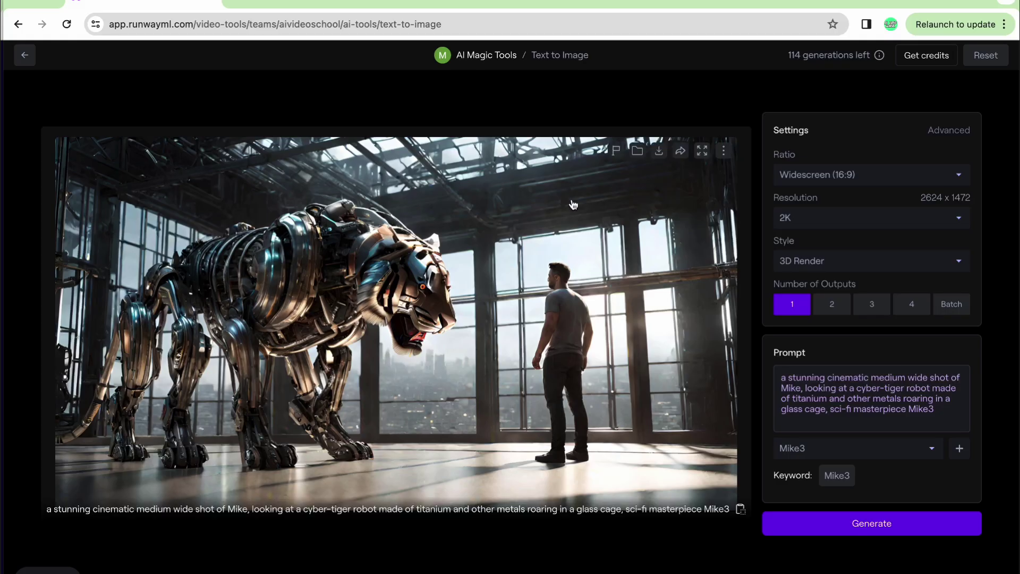
Save the generated cyber-tiger image of Mike to Assets and reload the page.
{"action": "left_click", "coordinate": [637, 152]}
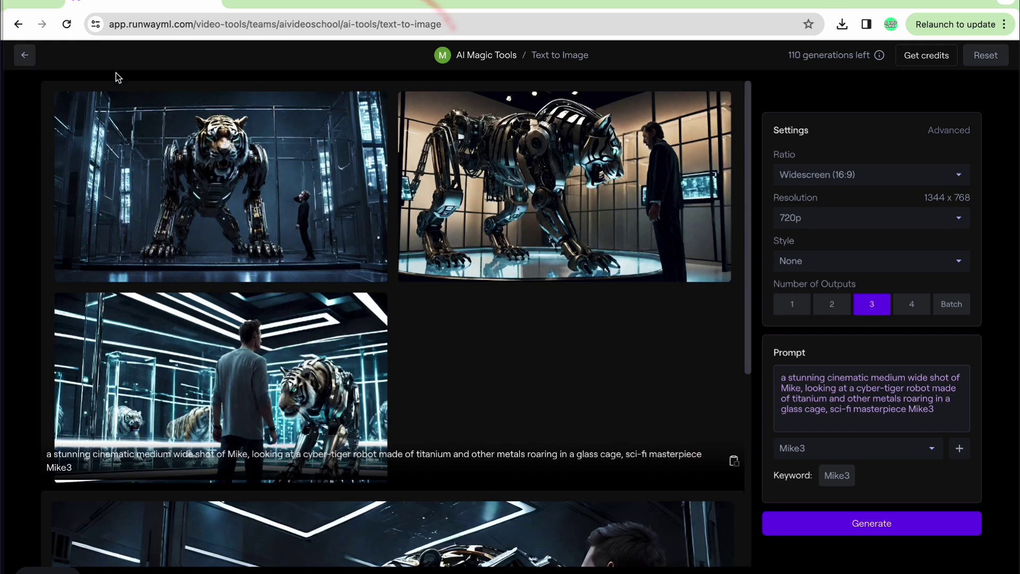
{"action": "left_click", "coordinate": [66, 27]}
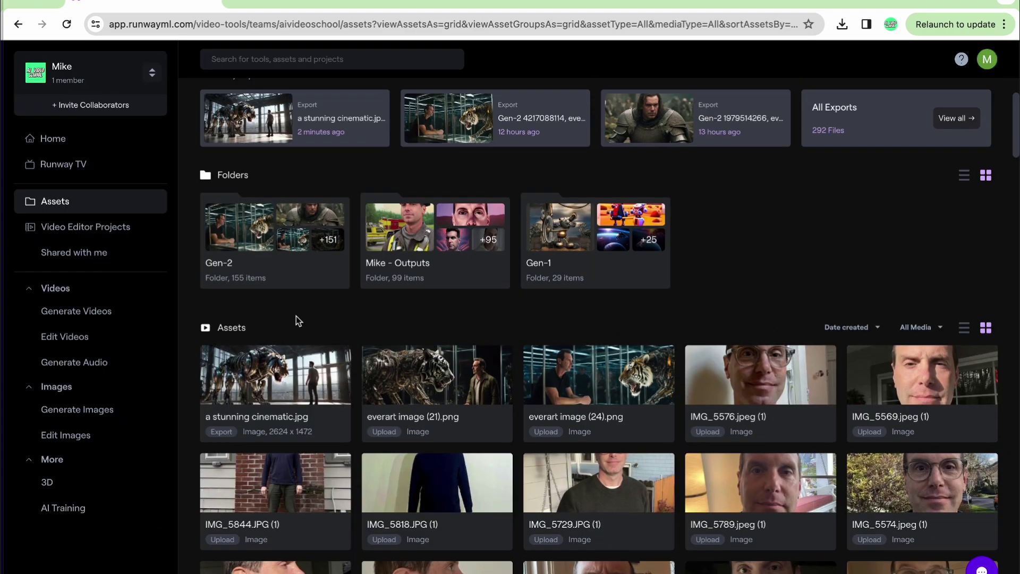
{"action": "scroll", "coordinate": [296, 315], "scroll_direction": "up", "scroll_amount": 2}
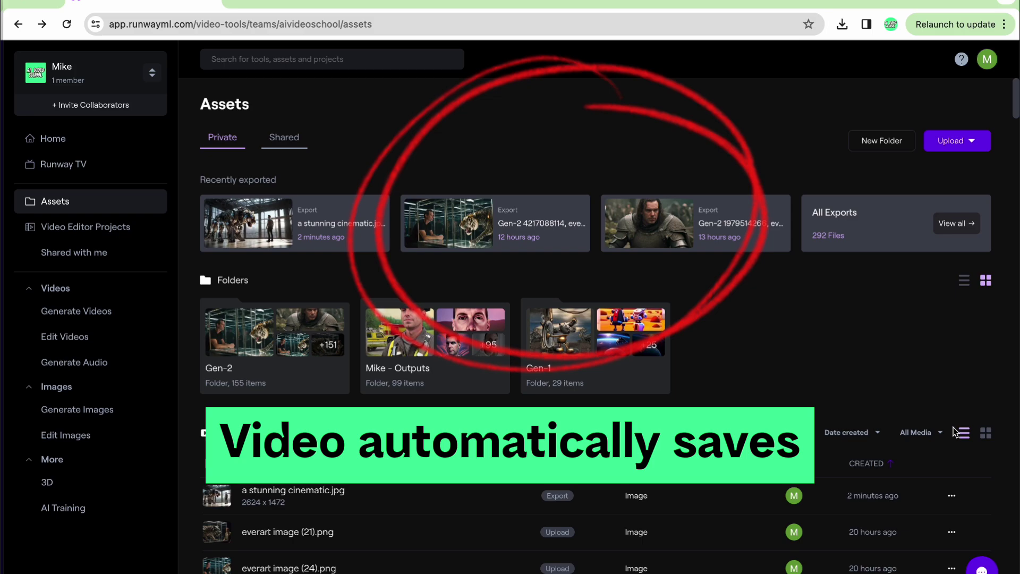
Switch the Assets view to a grid layout.
{"action": "left_click", "coordinate": [986, 433]}
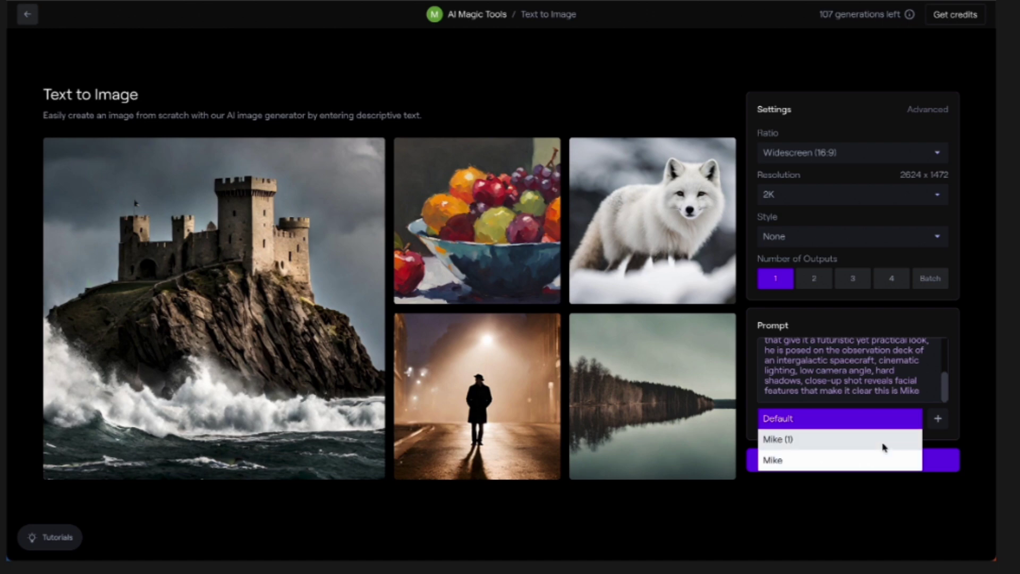
Generate Mike images with the Mike (1) custom model and browse the style list.
{"action": "left_click", "coordinate": [881, 439]}
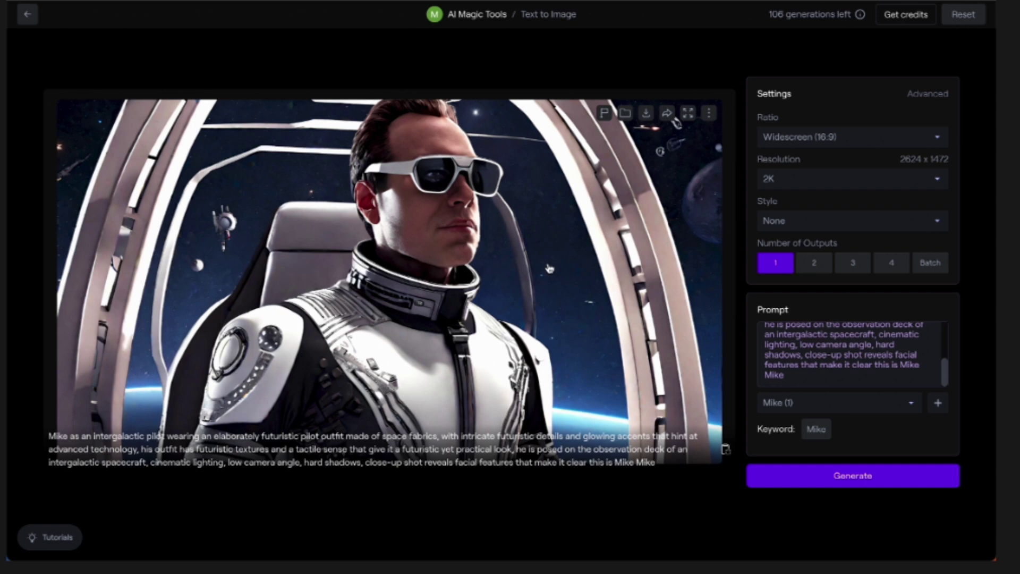
{"action": "left_click", "coordinate": [921, 227]}
{"action": "scroll", "coordinate": [884, 412], "scroll_direction": "down", "scroll_amount": 1}
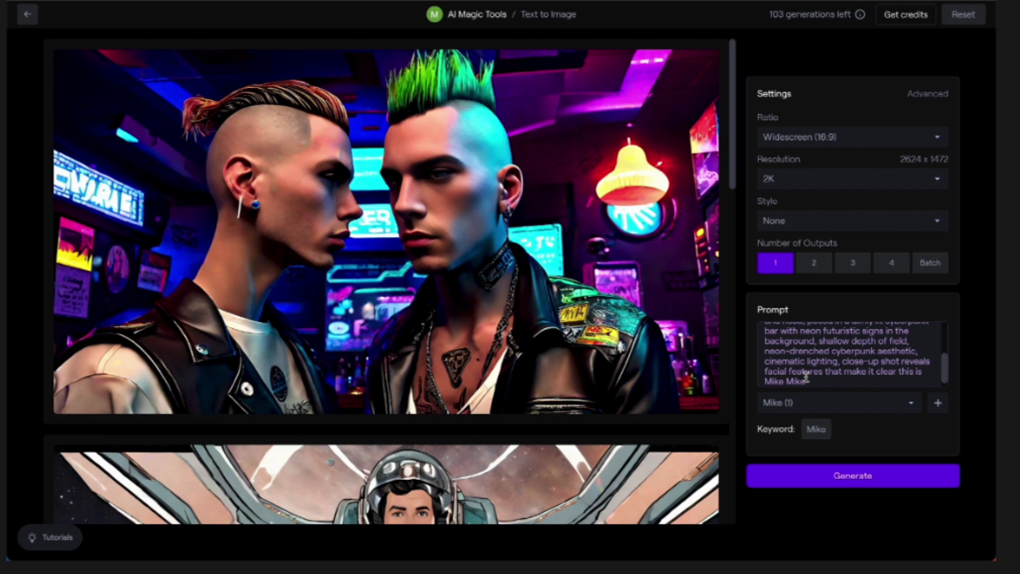
{"action": "left_click", "coordinate": [898, 219]}
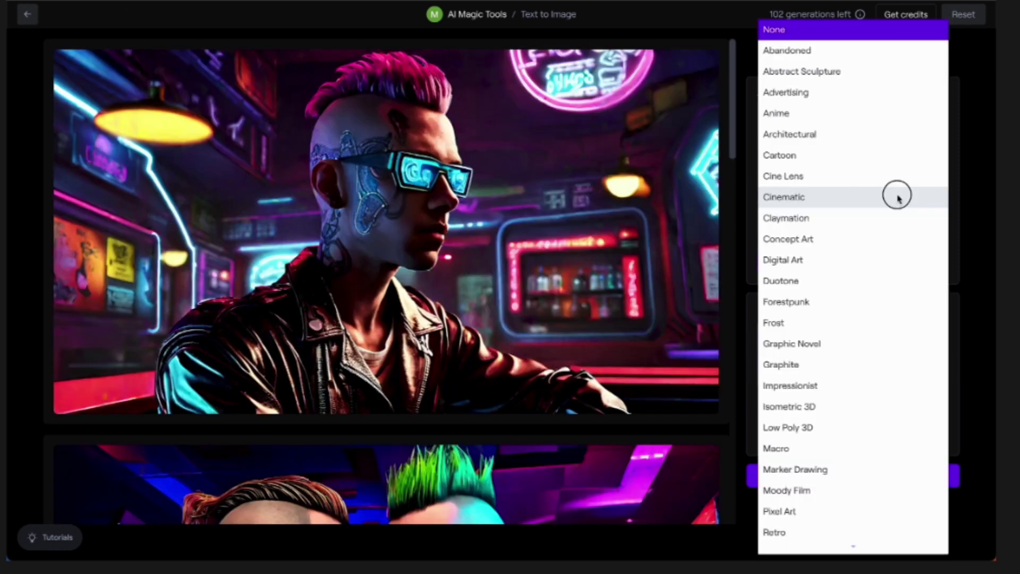
Generate Mike images in Cinematic style, then open the bottom-left cyberpunk image's options.
{"action": "left_click", "coordinate": [896, 196]}
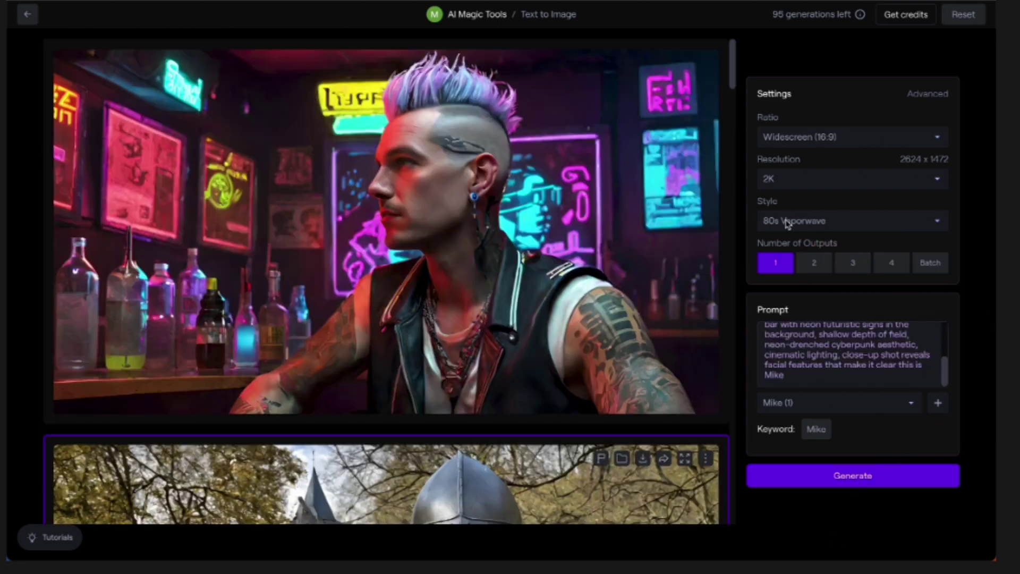
{"action": "left_click", "coordinate": [797, 220]}
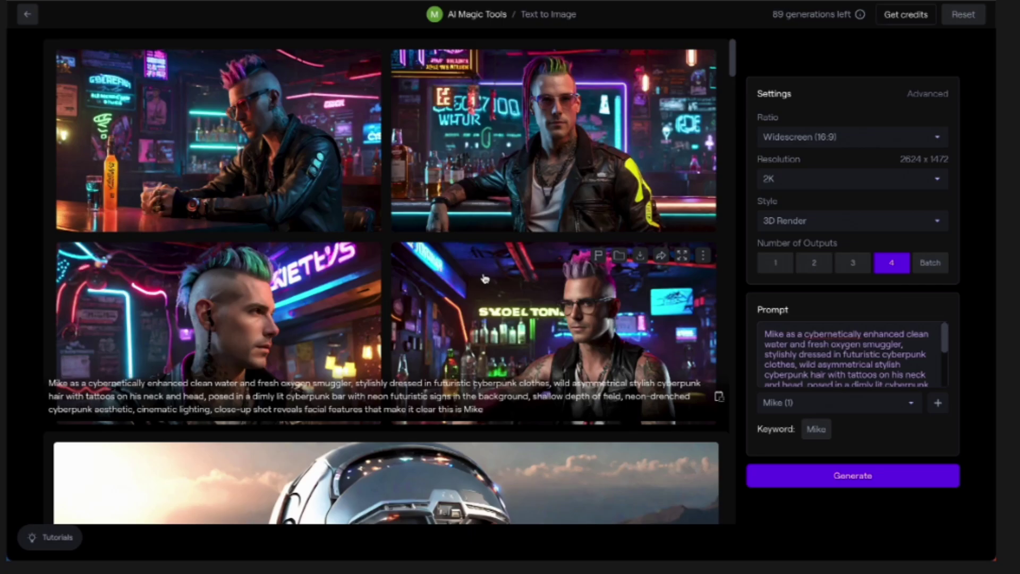
{"action": "right_click", "coordinate": [319, 268]}
{"action": "mouse_move", "coordinate": [367, 279]}
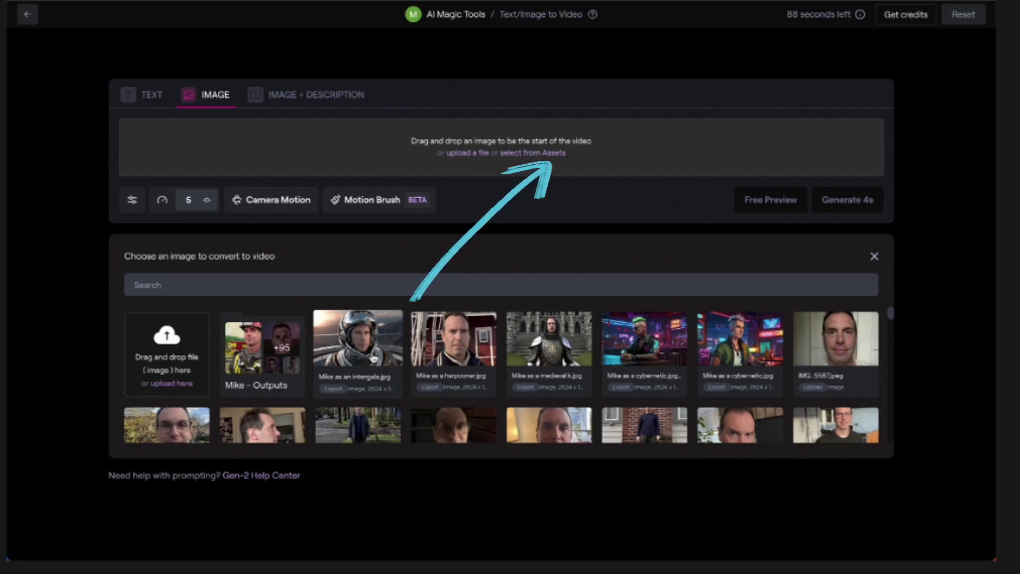
Use 'Mike as an intergaia.jpg' as start frame with camera Pan -2.3 and Zoom -3.3.
{"action": "left_click", "coordinate": [375, 357]}
{"action": "left_click", "coordinate": [287, 314]}
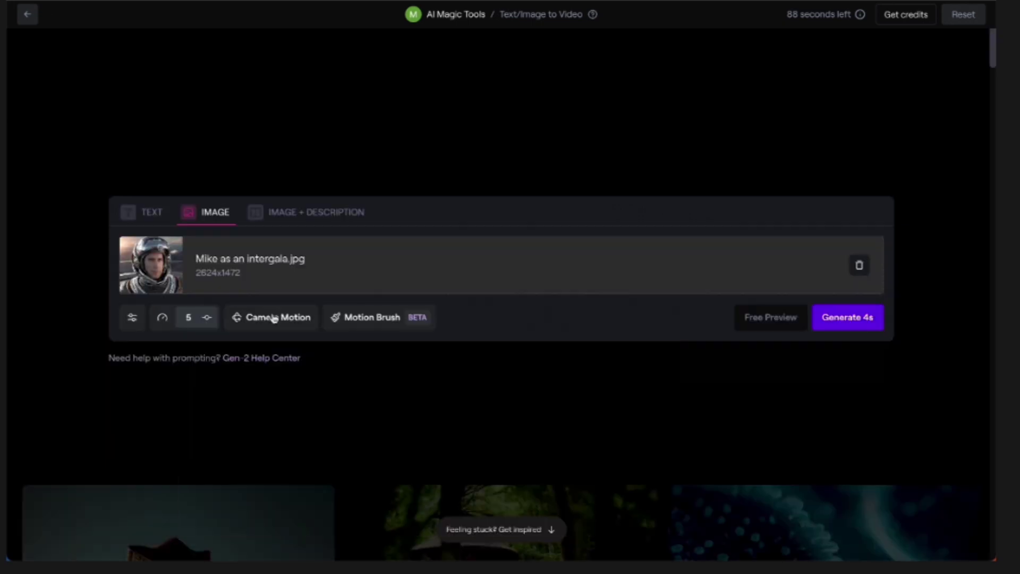
{"action": "left_click", "coordinate": [850, 317]}
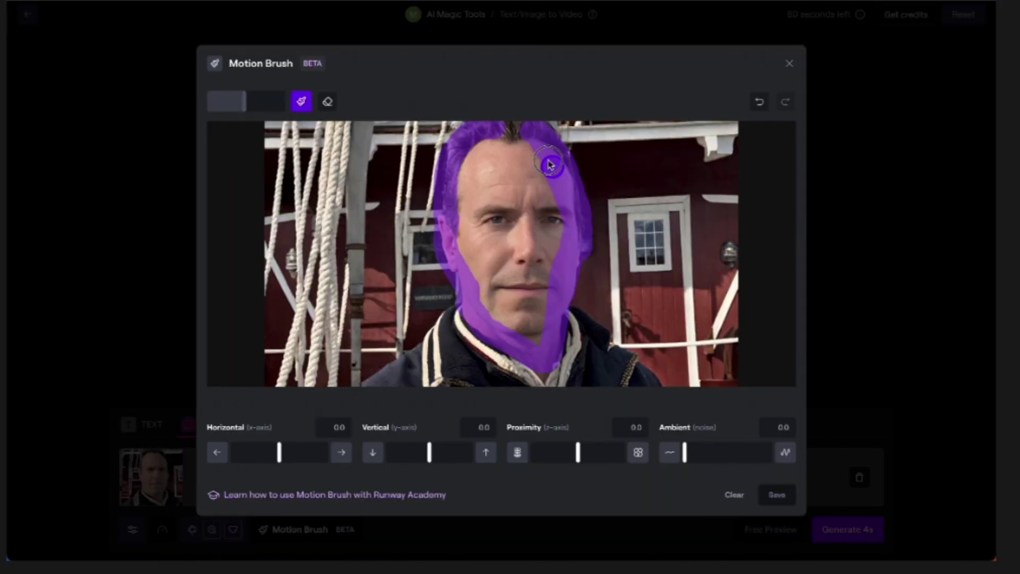
Paint the motion brush over Mike's whole face in the intergalactic pilot image.
{"action": "mouse_move", "coordinate": [548, 165]}
{"action": "left_mouse_down"}
{"action": "mouse_move", "coordinate": [484, 147]}
{"action": "mouse_move", "coordinate": [519, 221]}
{"action": "left_mouse_up"}
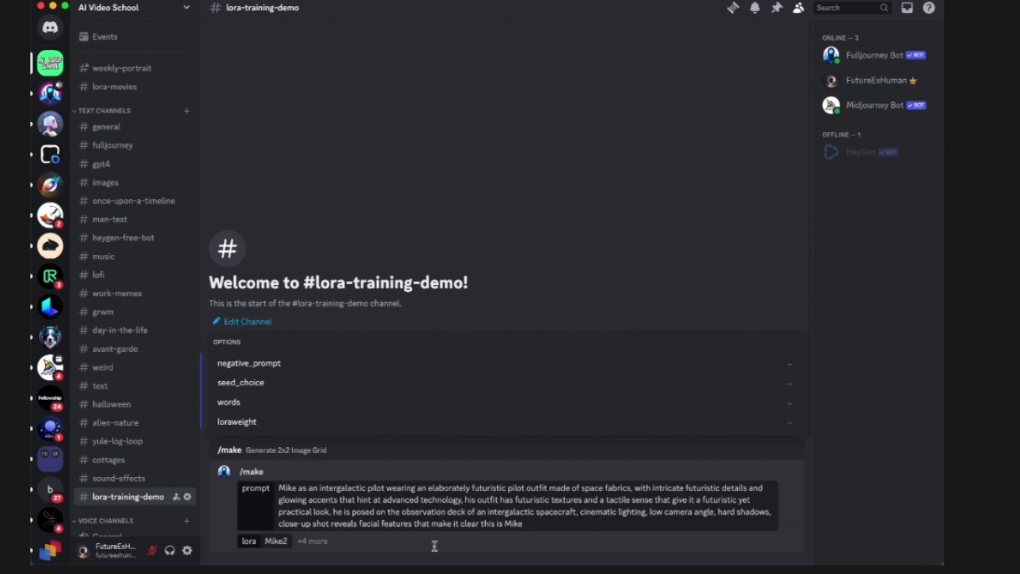
Submit the /make cyberpunk smuggler prompt to Fulljourney with the lora option Mike2.
{"action": "left_click", "coordinate": [284, 483]}
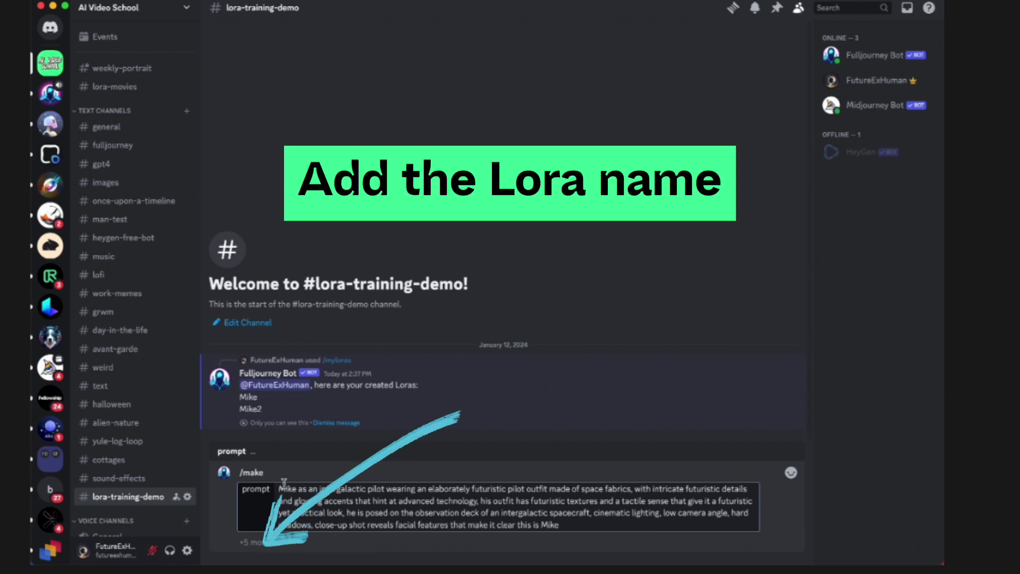
{"action": "left_click", "coordinate": [435, 547]}
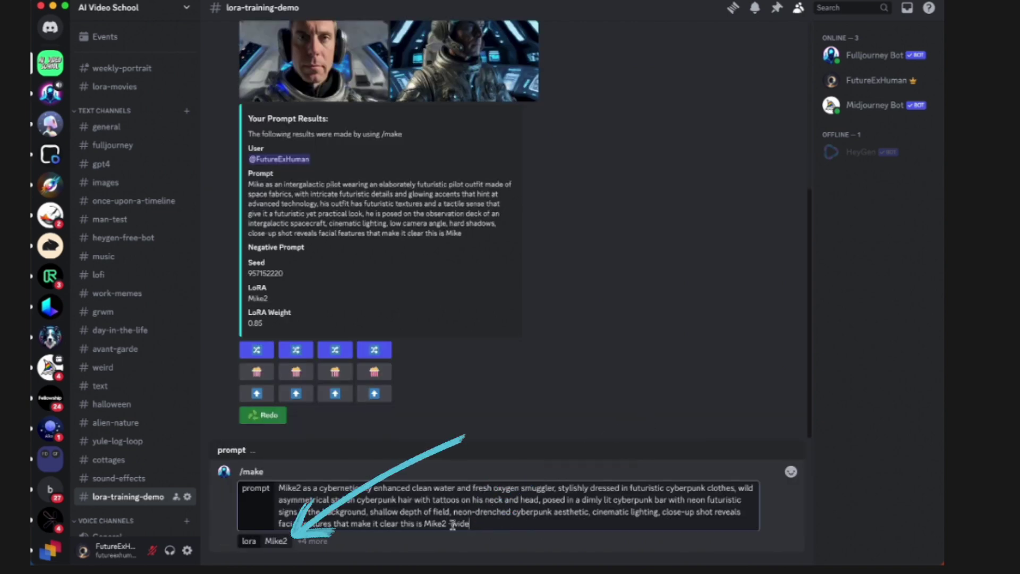
{"action": "key", "text": "Return"}
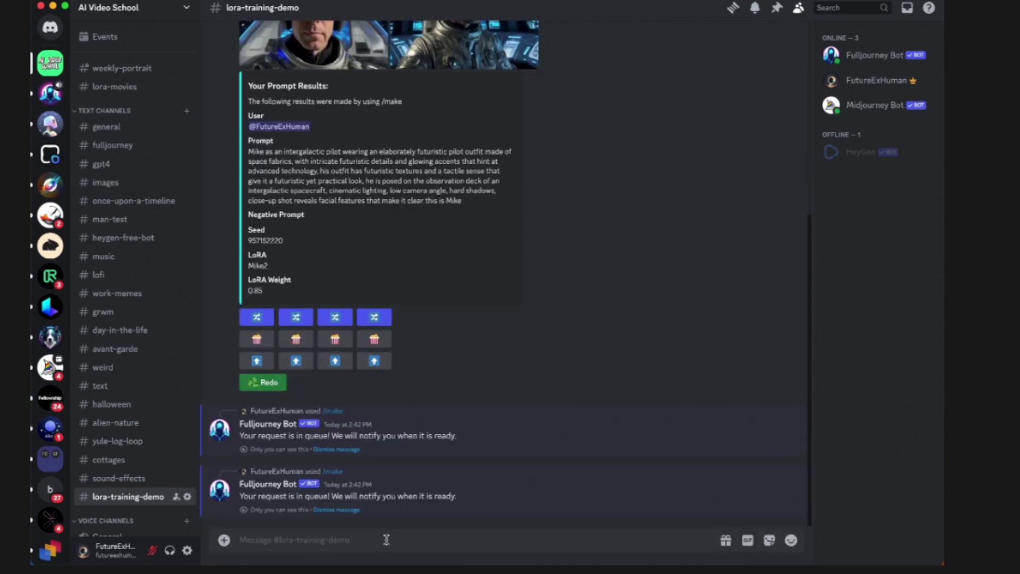